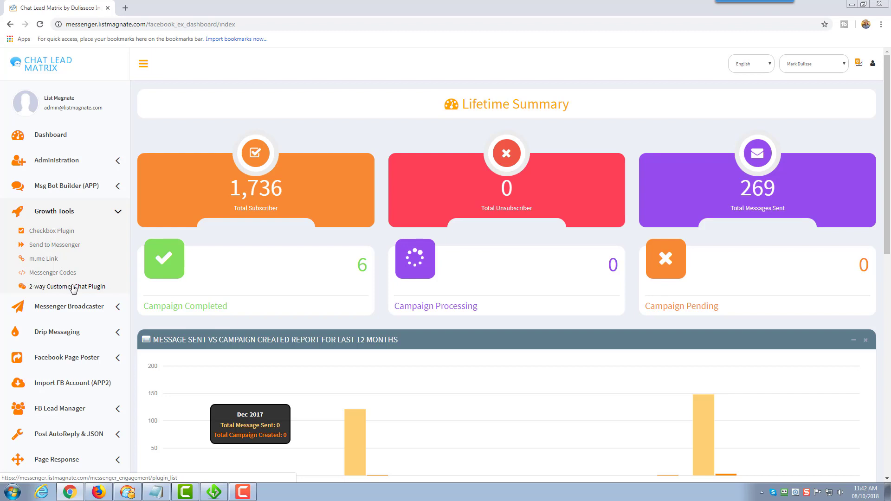
left_click(118, 214)
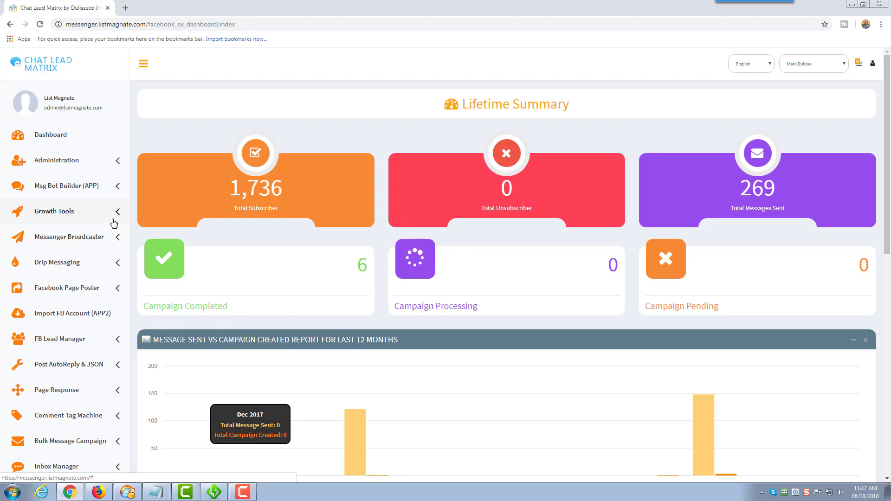
left_click(119, 186)
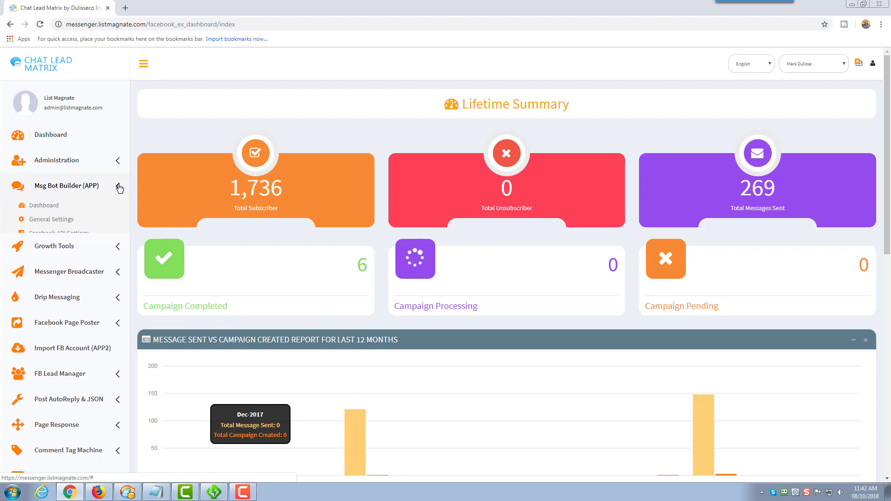
left_click(119, 186)
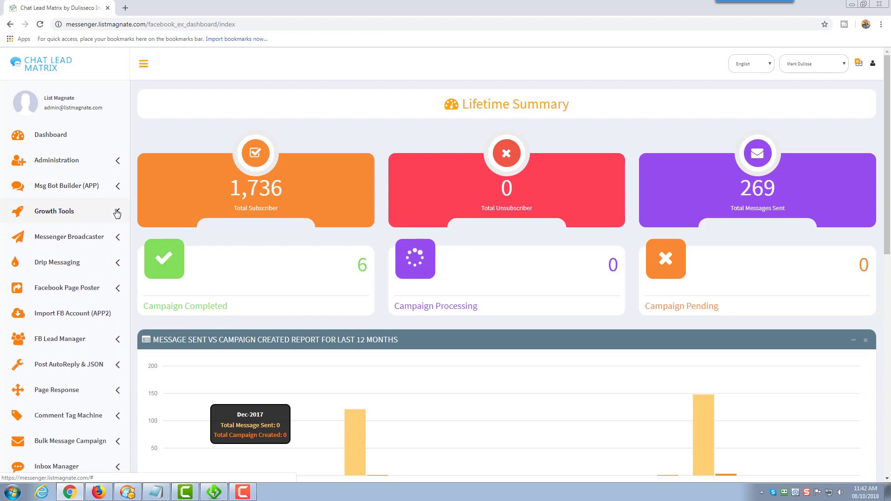
left_click(117, 211)
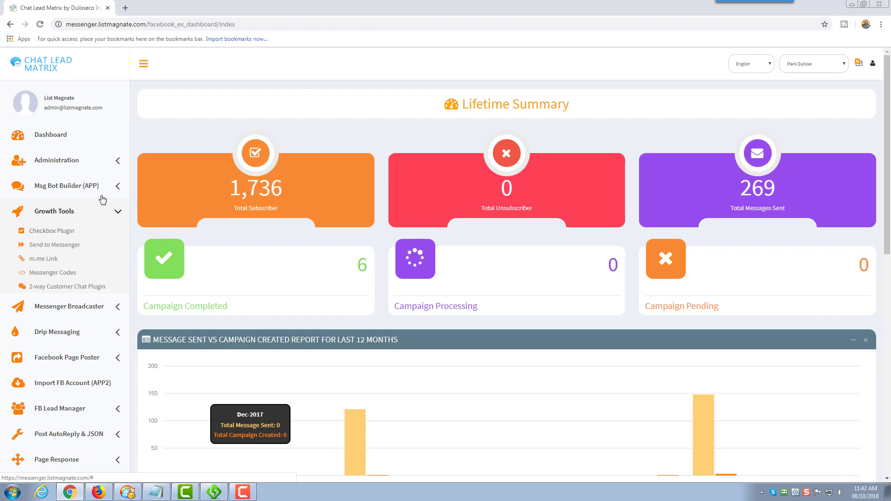
Open the message bot's Template Manager and start creating a new postback template.
left_click(114, 188)
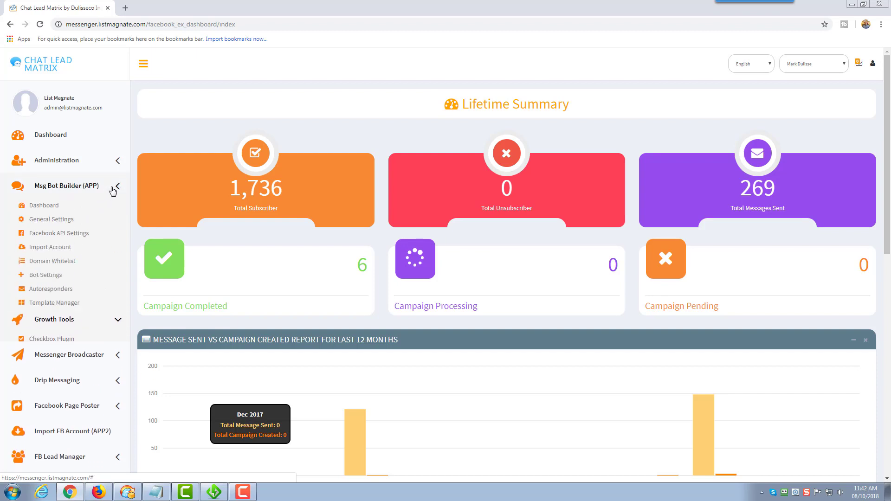
left_click(50, 303)
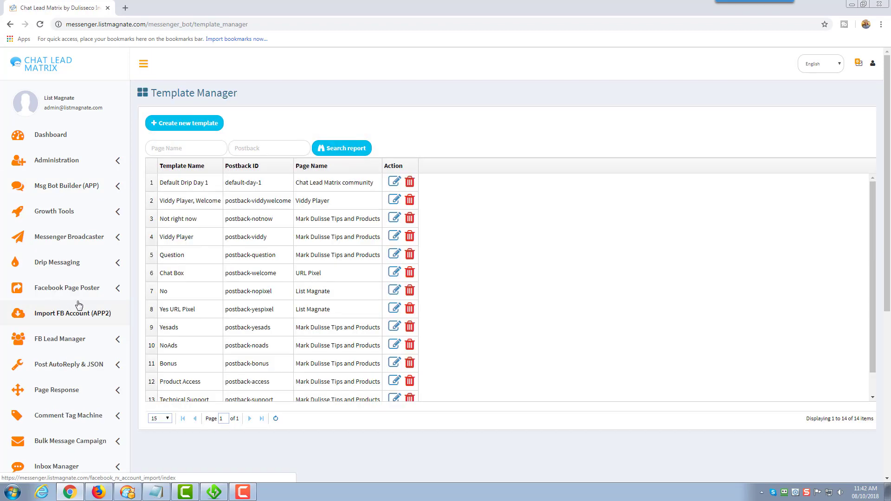
left_click(220, 124)
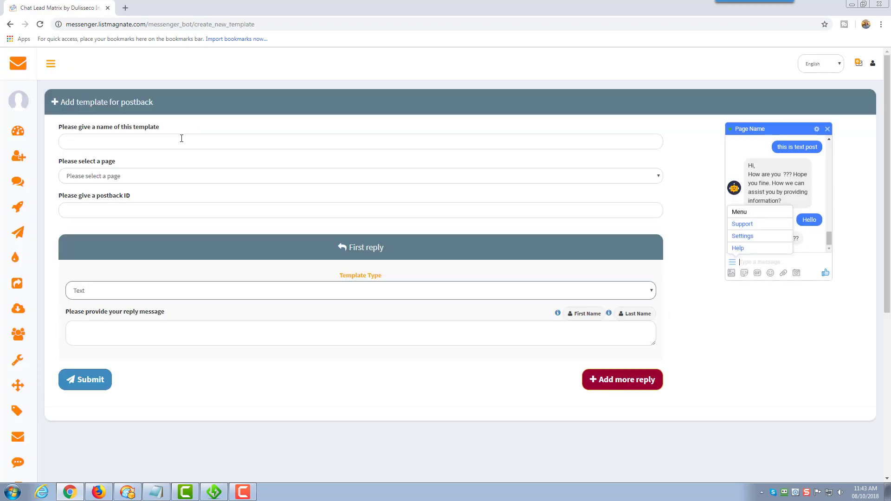
Name the template "FB Chat Live Default Message" and assign it to the FBChat.Live page.
left_click(181, 139)
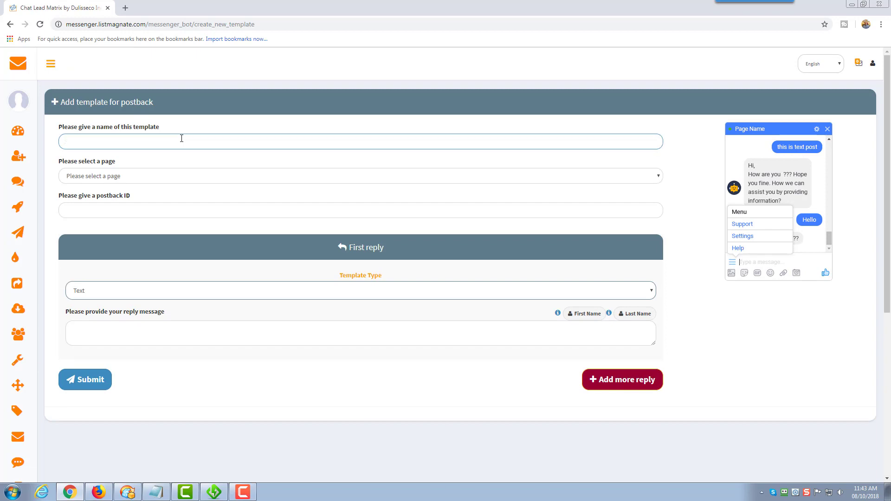
type("FB C")
type("hat Live")
type(" 1")
type("Default Me")
type("ssage")
left_click(203, 178)
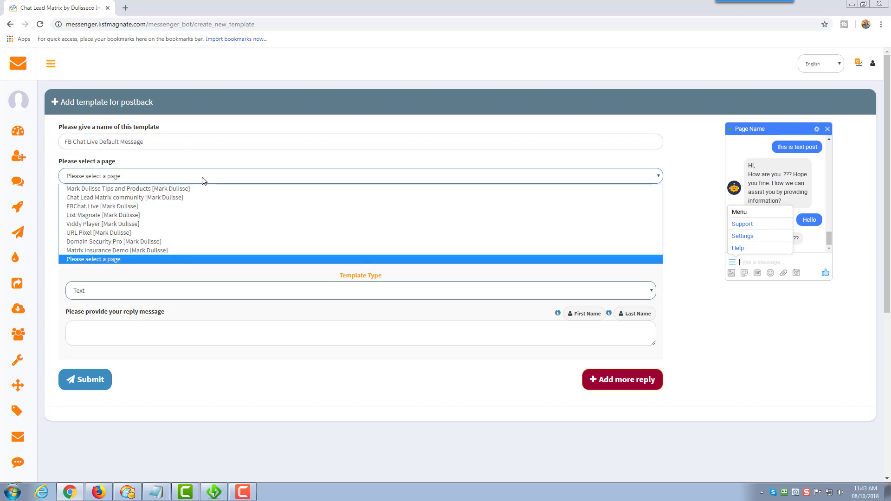
left_click(179, 207)
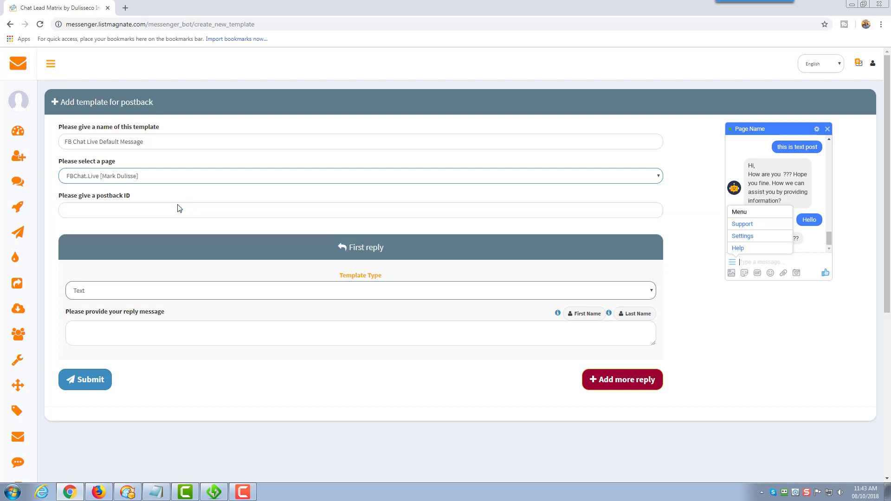
Set the template's postback ID to "fbchatlive-default-1".
left_click(180, 209)
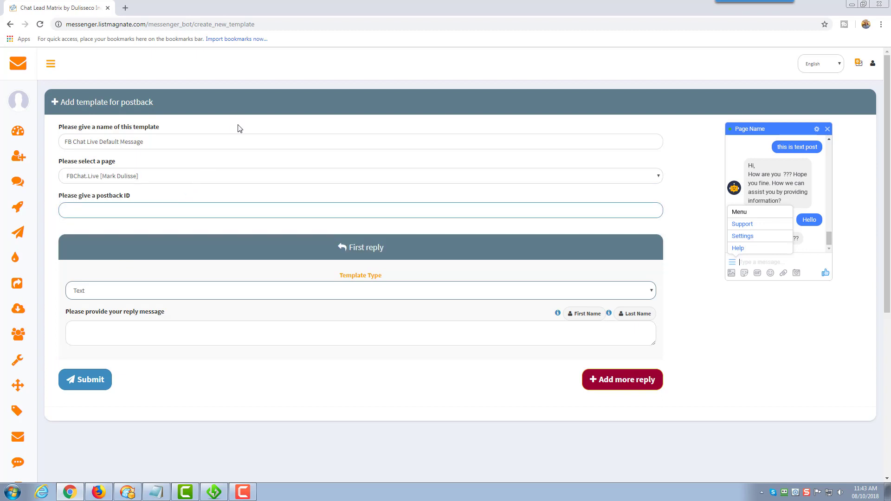
type("defu")
type("lt")
type("-1")
type("fbchat")
type("live")
type("-")
Choose Text as the template type of the first reply.
scroll(210, 202, "down", 1)
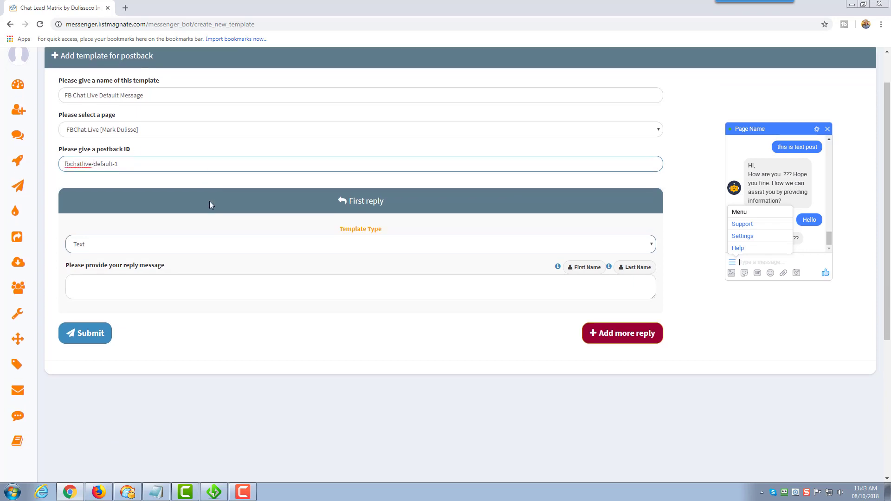
scroll(208, 223, "down", 1)
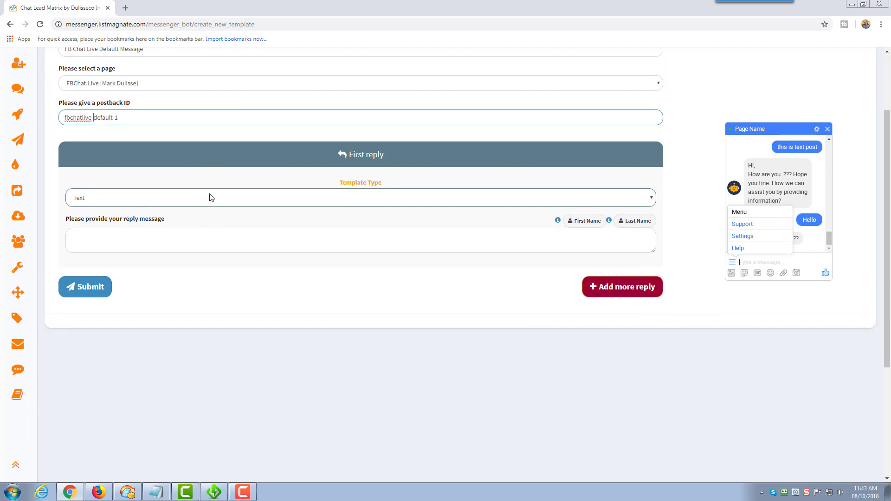
left_click(210, 201)
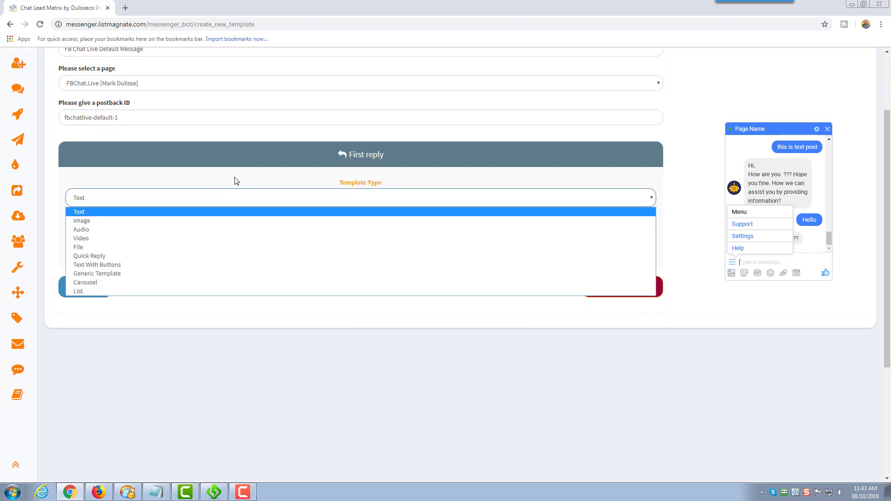
left_click(236, 181)
left_click(229, 199)
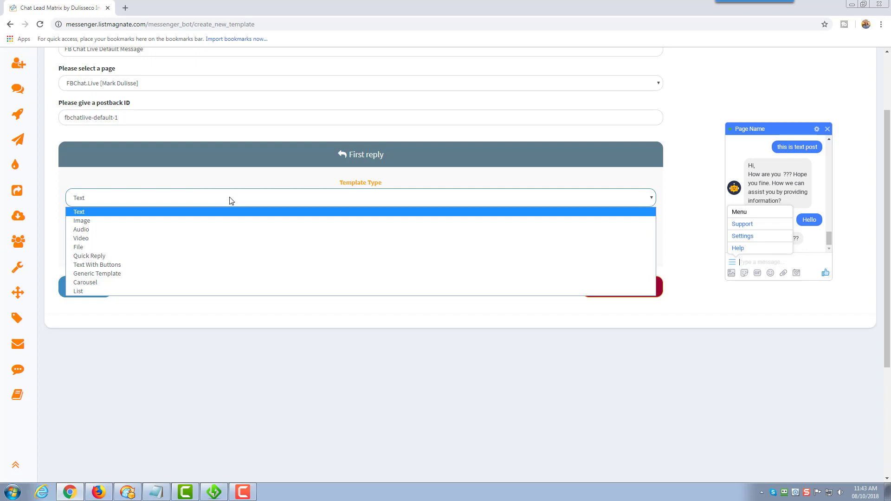
left_click(119, 215)
Enter the first reply message "Awesome, I am so happy to have you register to my bot. Stay tuned for more awesome stuff.".
left_click(120, 236)
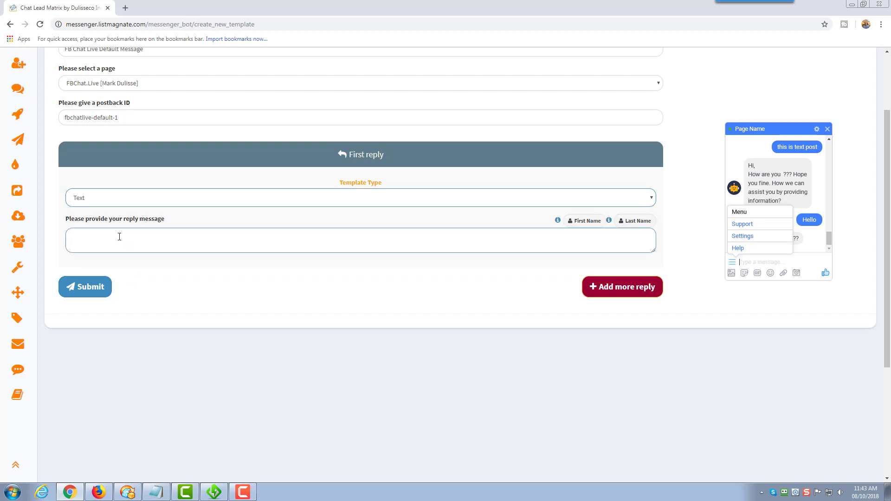
type("Awesome,")
type(" Im")
type(" am so")
type(" hapy")
type("py to ")
type("have you ")
type("register to ")
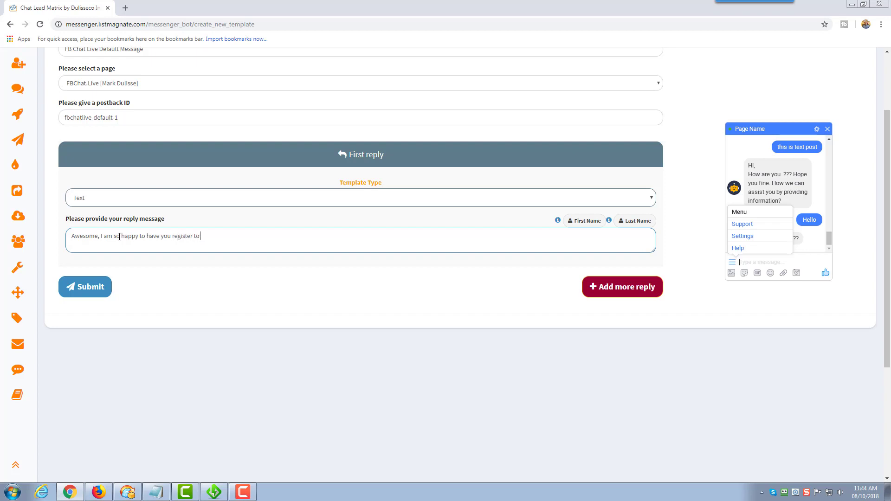
type("my bot. Stay tuned froor more awesome stuff.")
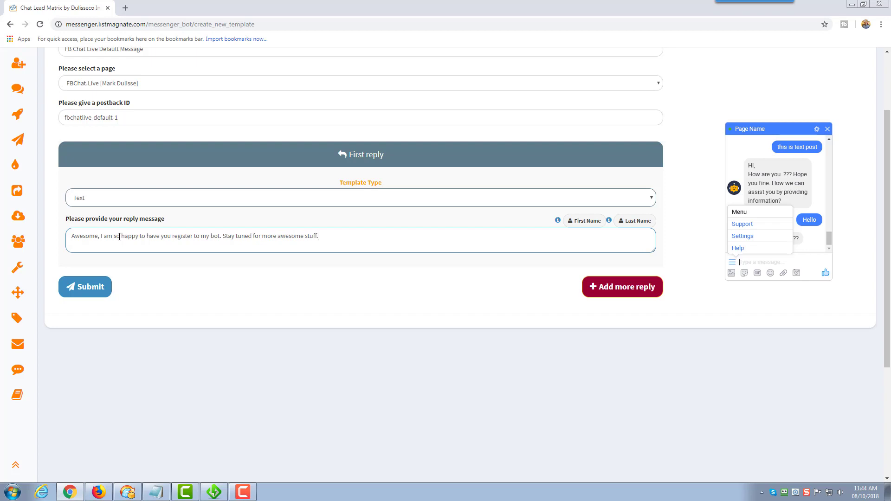
scroll(119, 237, "up", 1)
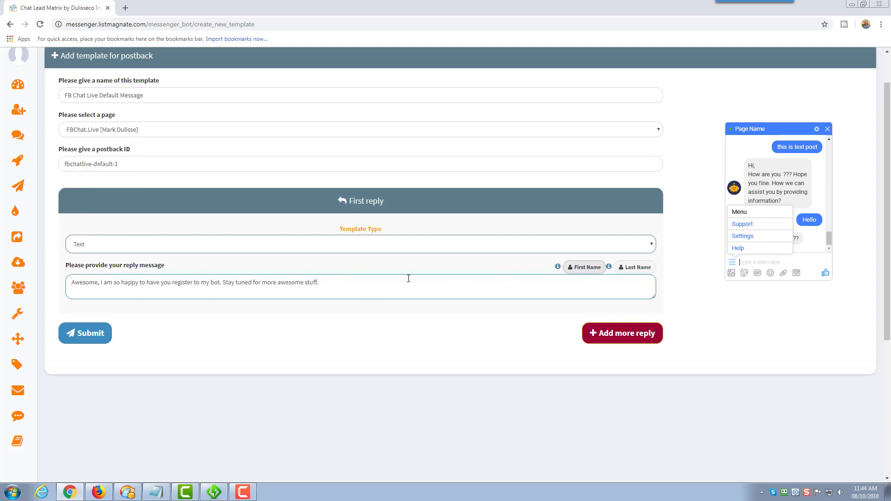
left_click(602, 335)
scroll(160, 391, "down", 1)
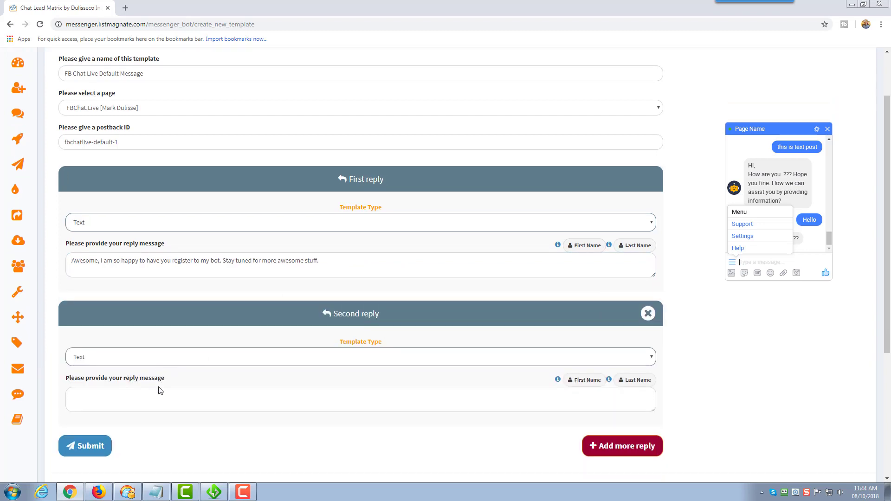
left_click(648, 288)
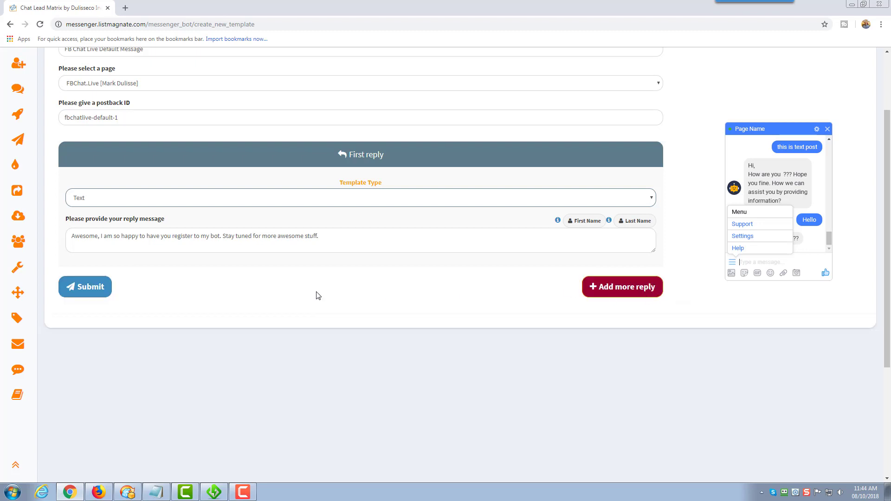
Submit the finished postback template with its single text reply.
scroll(318, 296, "up", 2)
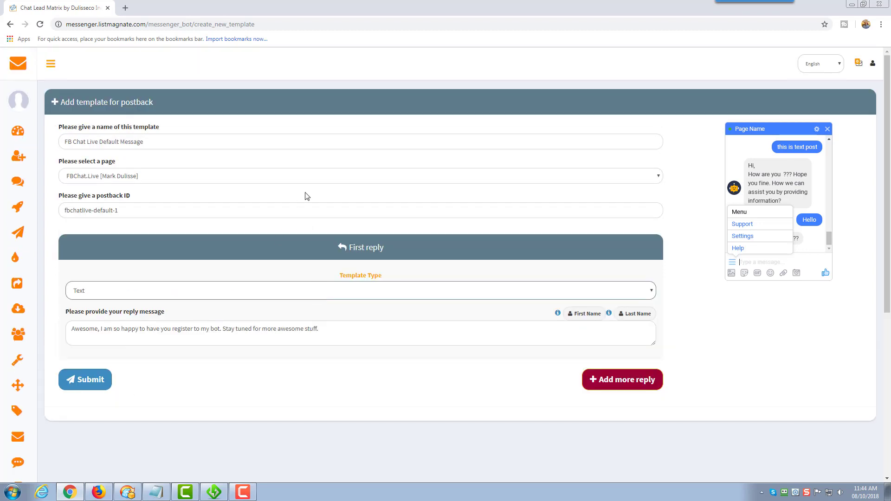
left_click(89, 380)
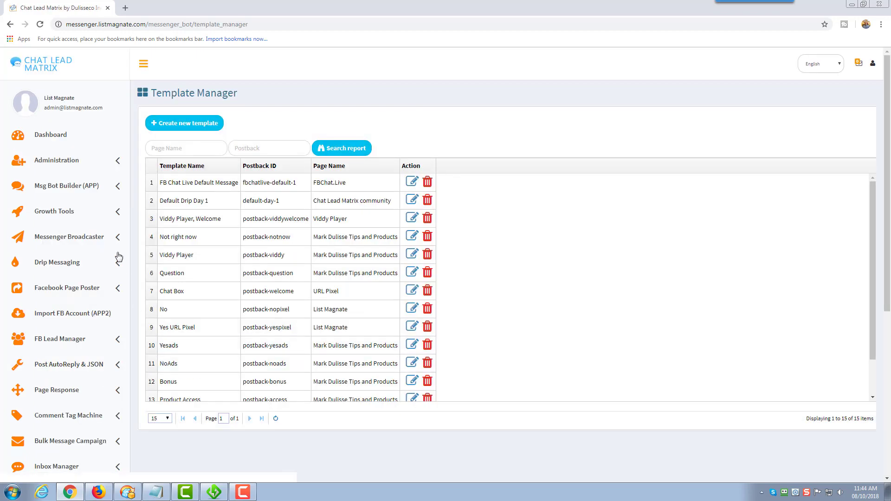
Add a new Checkbox Plugin from the growth tools and select FBChat.Live as its page.
left_click(114, 212)
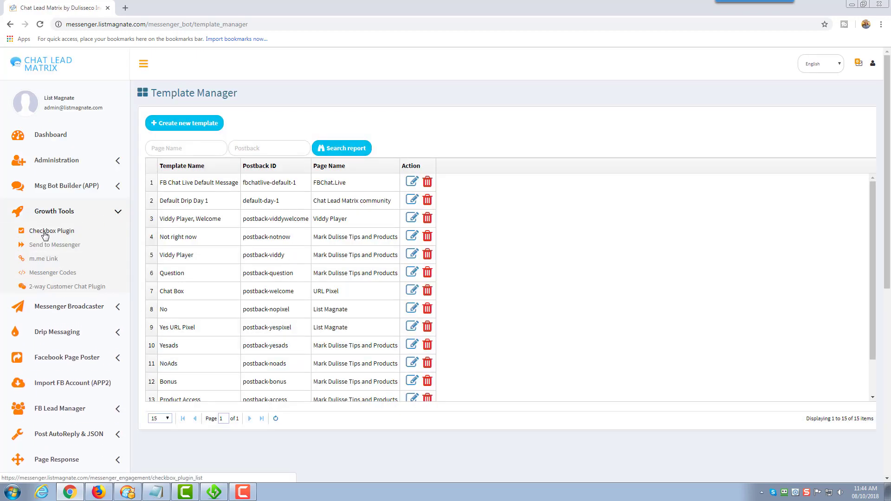
left_click(45, 235)
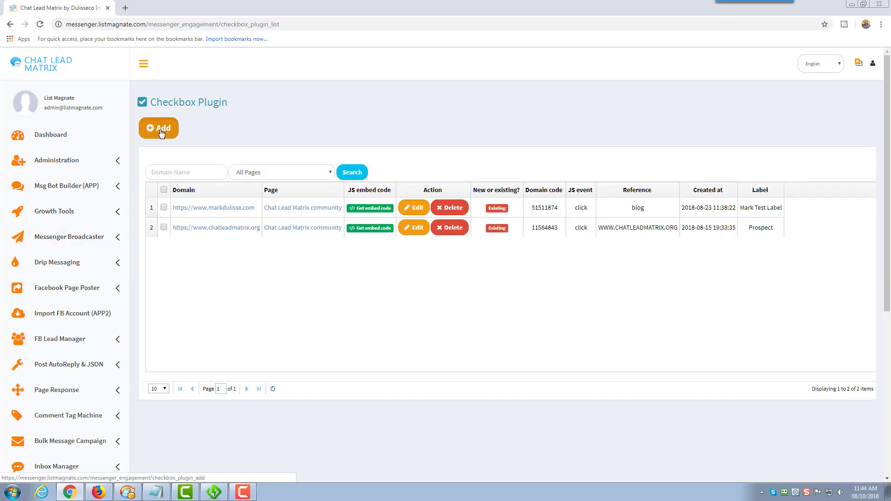
left_click(161, 131)
left_click(240, 187)
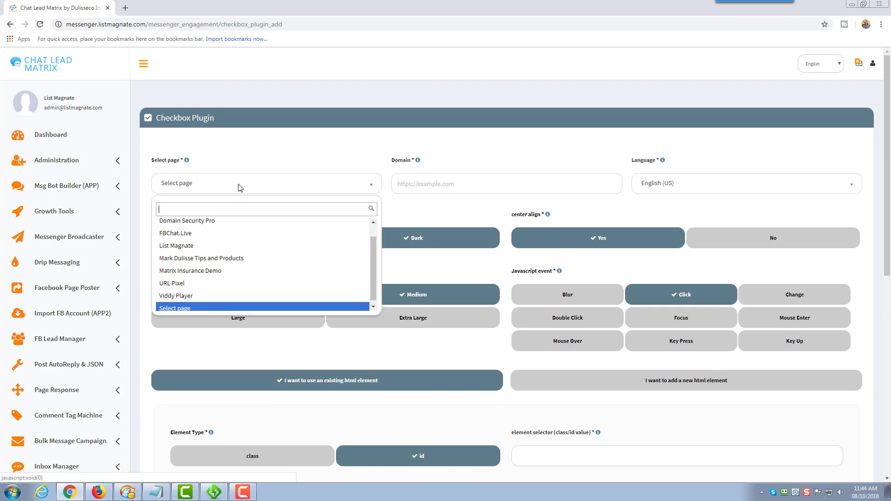
left_click(200, 239)
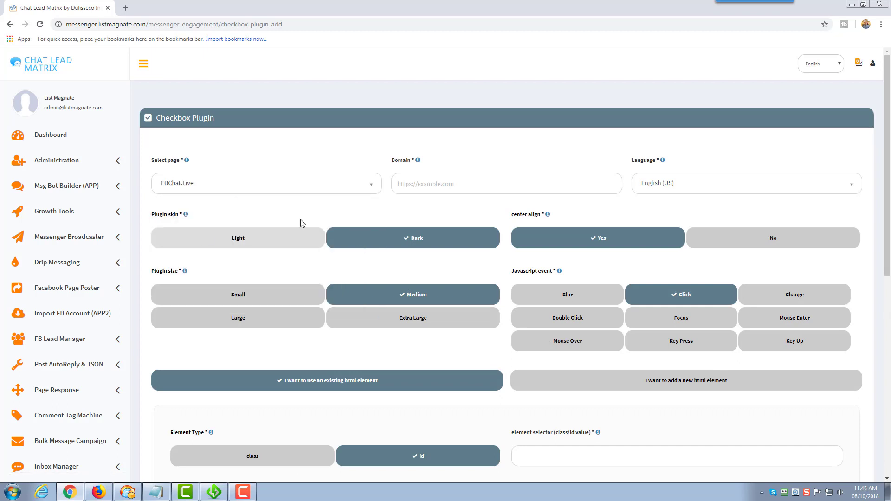
left_click(473, 180)
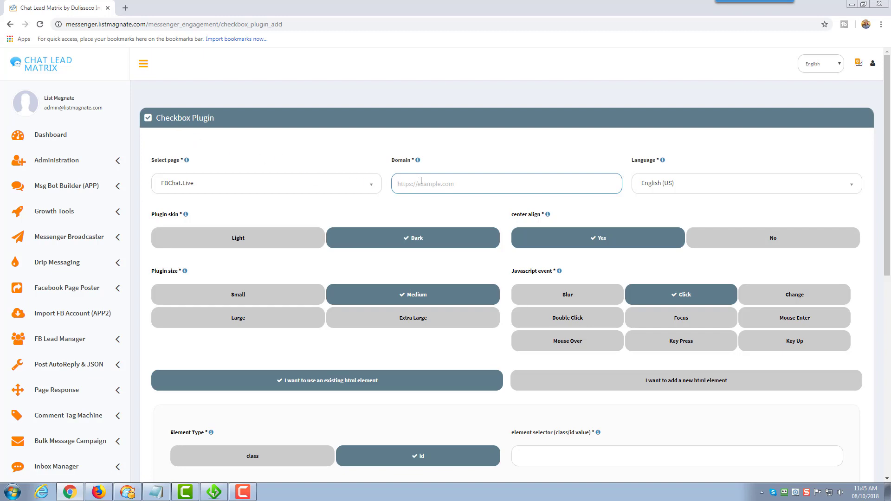
left_click(99, 492)
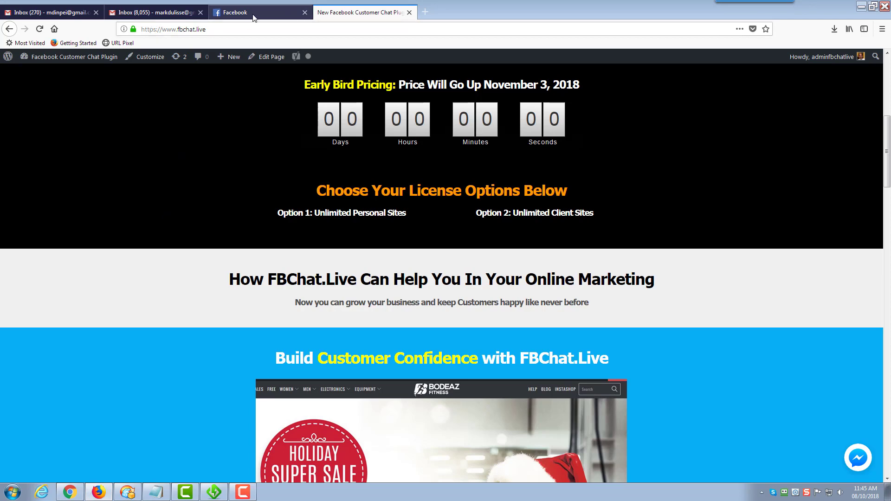
left_click(71, 492)
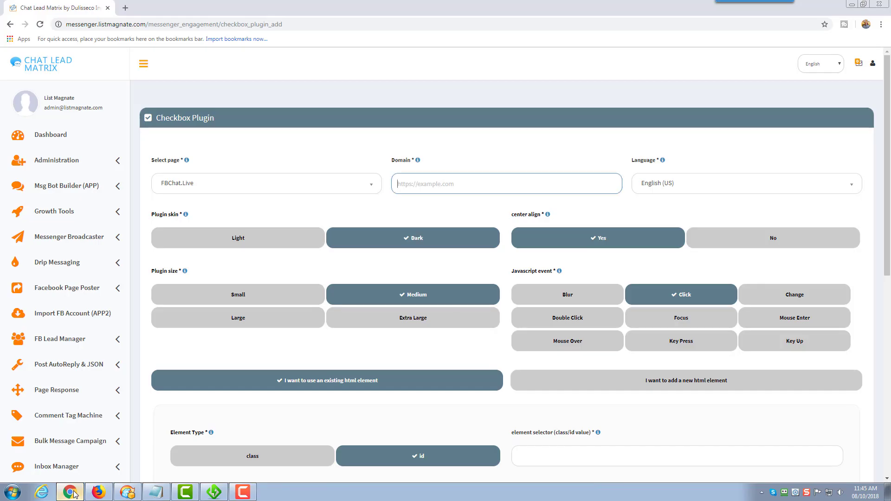
type("https://www.fbchat.live")
left_click(482, 153)
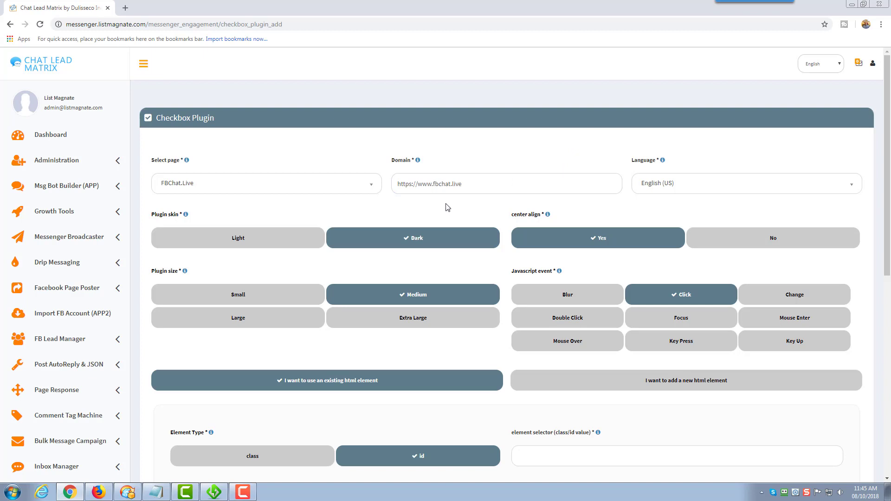
left_click(681, 186)
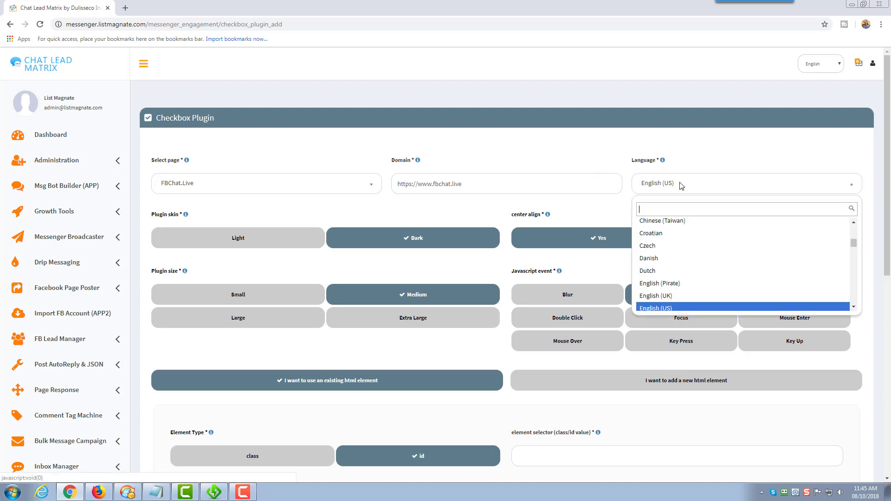
left_click(541, 151)
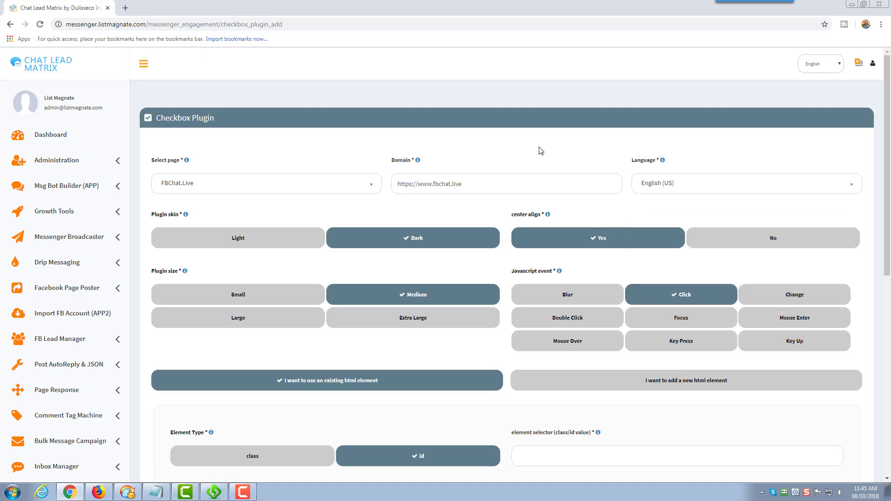
scroll(541, 151, "down", 1)
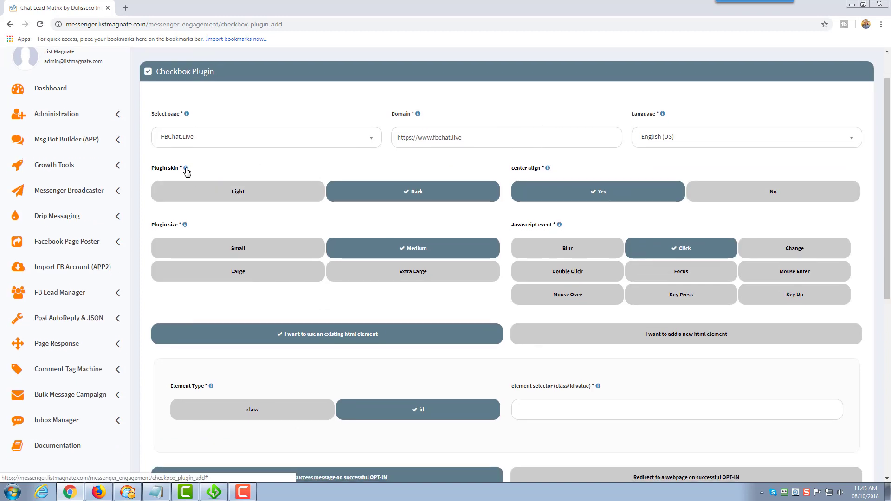
mouse_move(186, 170)
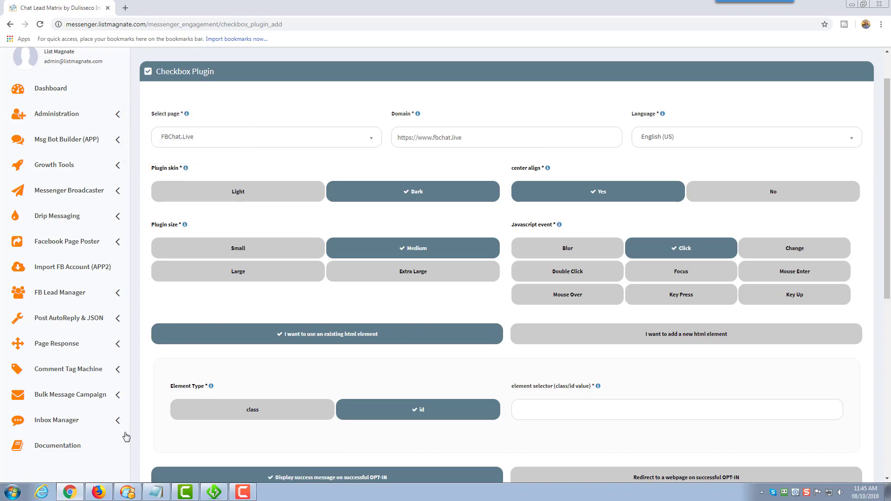
View the FBChat.Live site in Firefox, and set the checkbox plugin's size to Large on the form in Chrome.
left_click(95, 500)
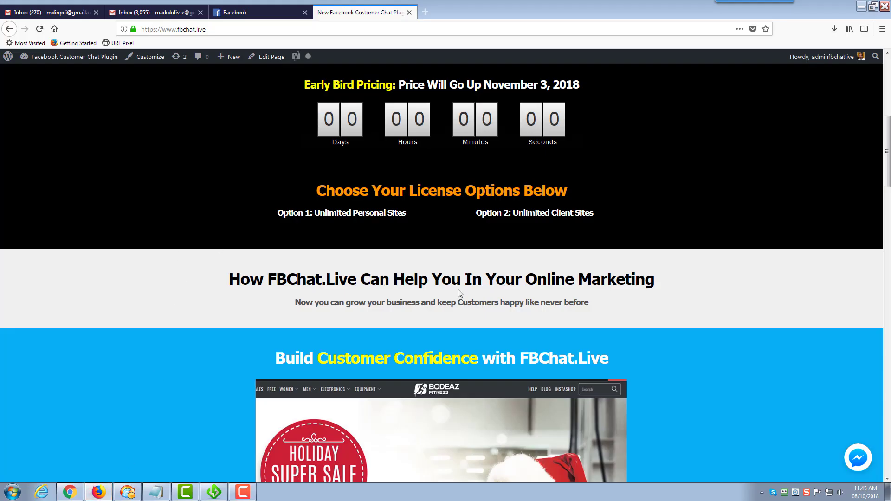
left_click(697, 296)
left_click(70, 492)
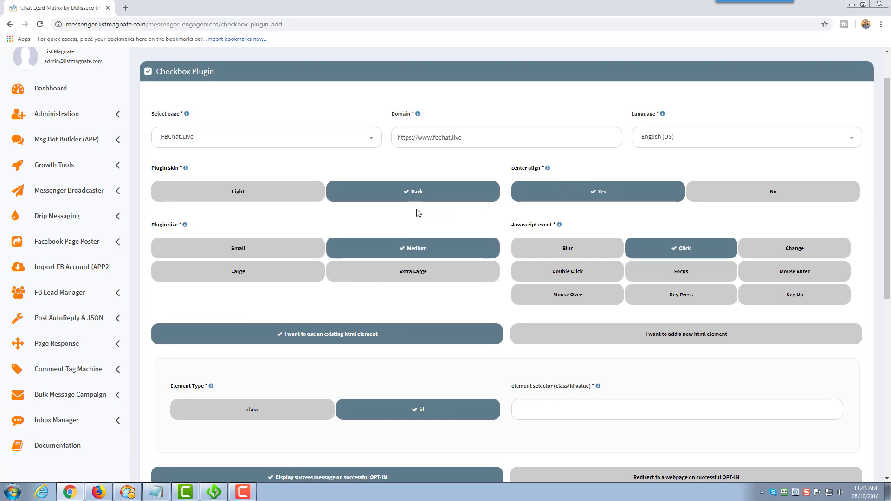
scroll(418, 209, "down", 1)
left_click(227, 233)
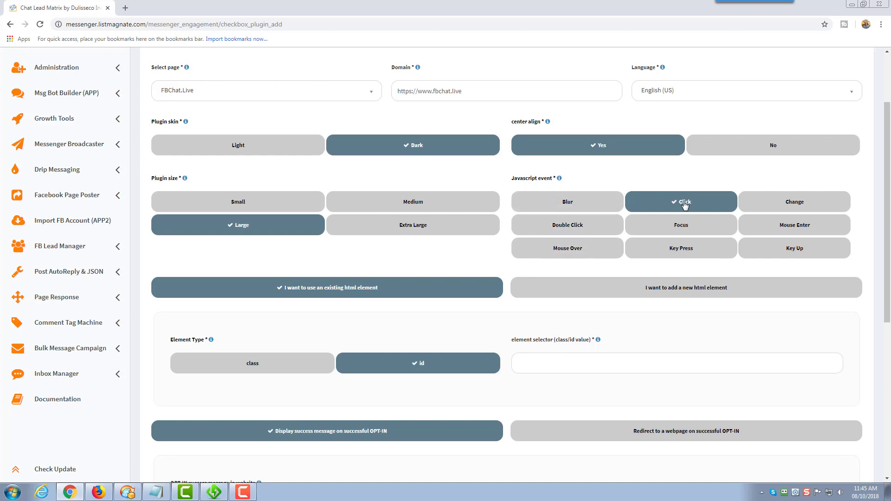
scroll(626, 259, "down", 2)
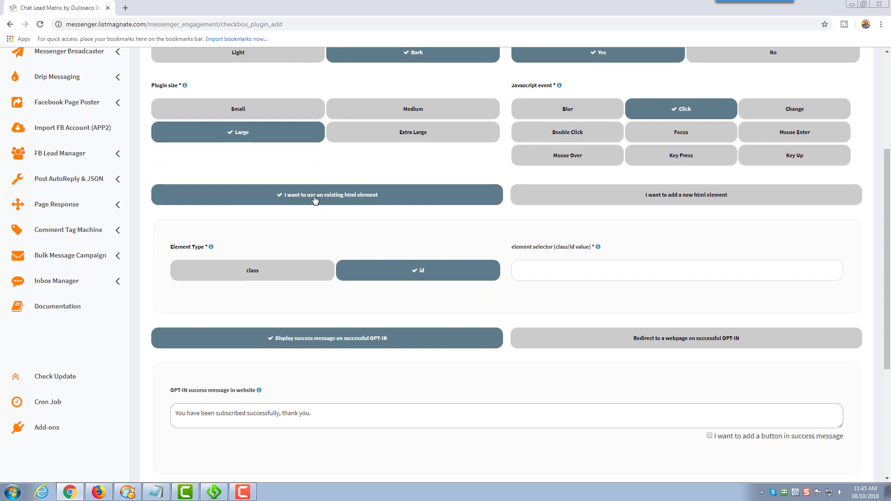
Check the FBChat.Live site in Firefox, and in Chrome choose to add a new html element instead of using an existing one.
left_click(98, 492)
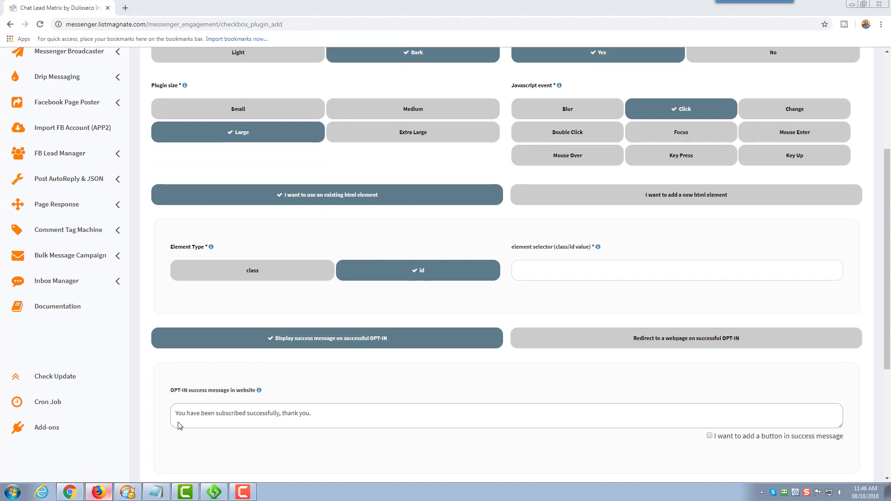
scroll(412, 239, "down", 2)
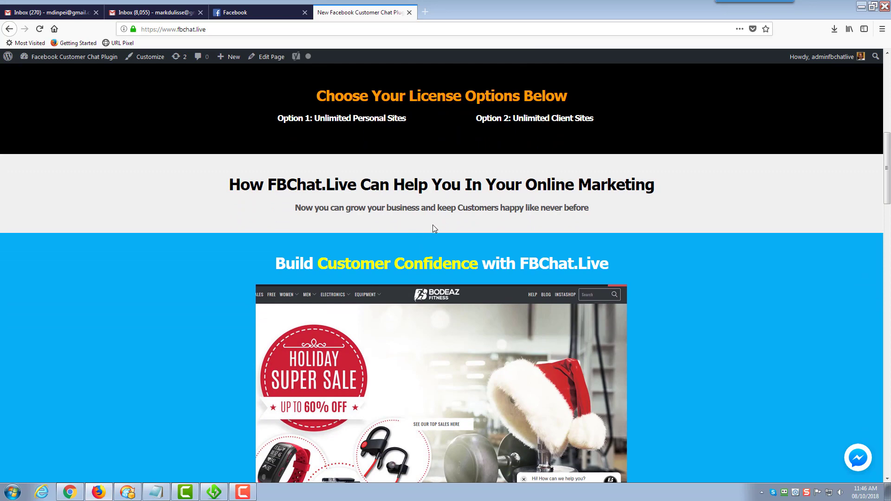
left_click(861, 7)
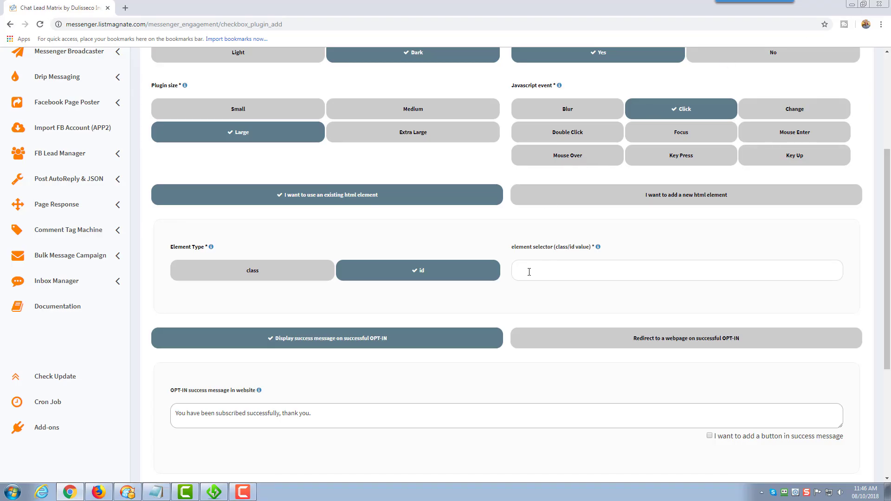
left_click(564, 276)
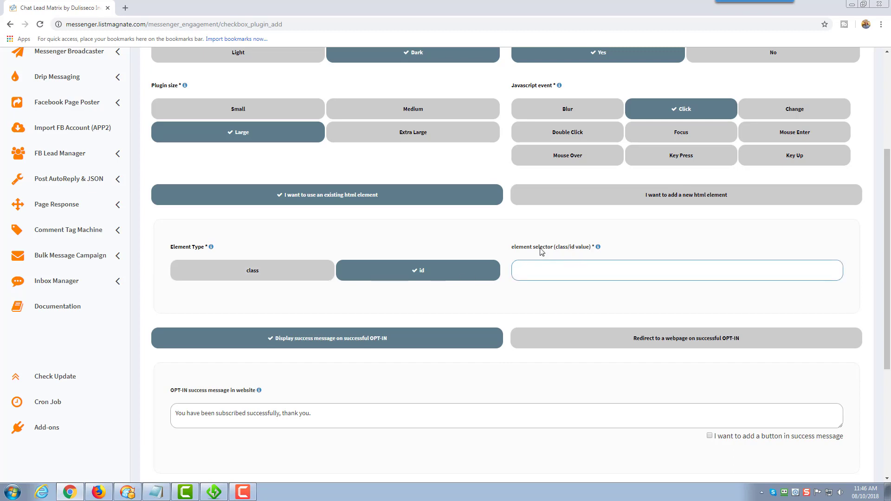
scroll(472, 240, "down", 1)
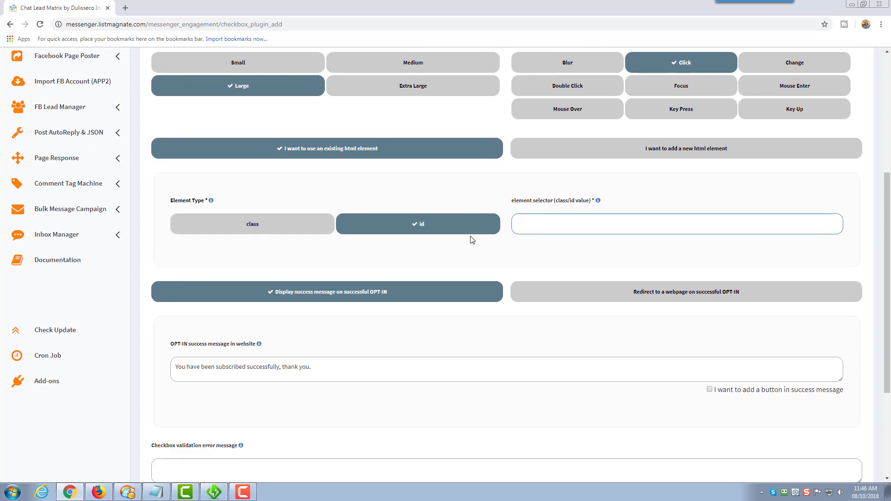
left_click(690, 150)
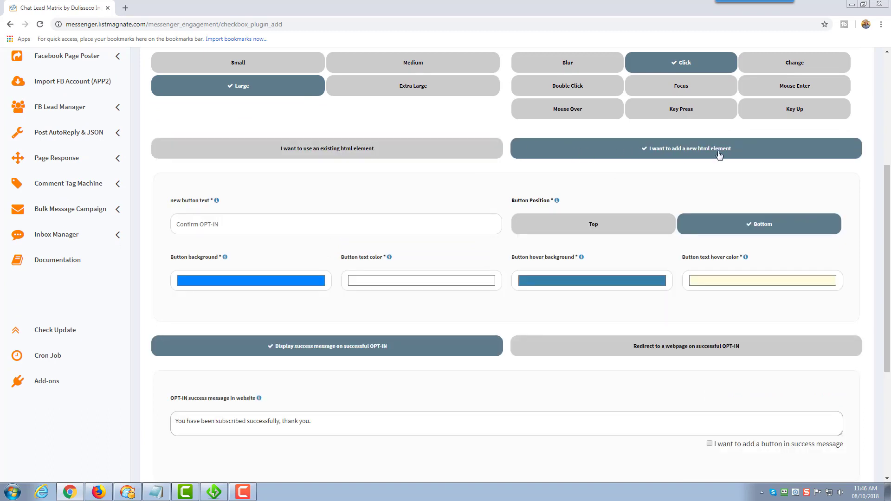
scroll(633, 167, "down", 1)
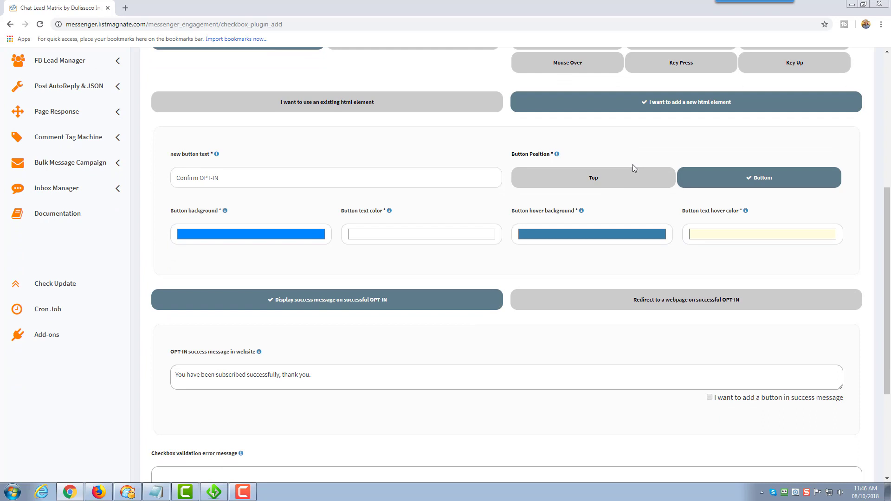
Set the new button text to "Start Conversation Here".
triple_click(319, 179)
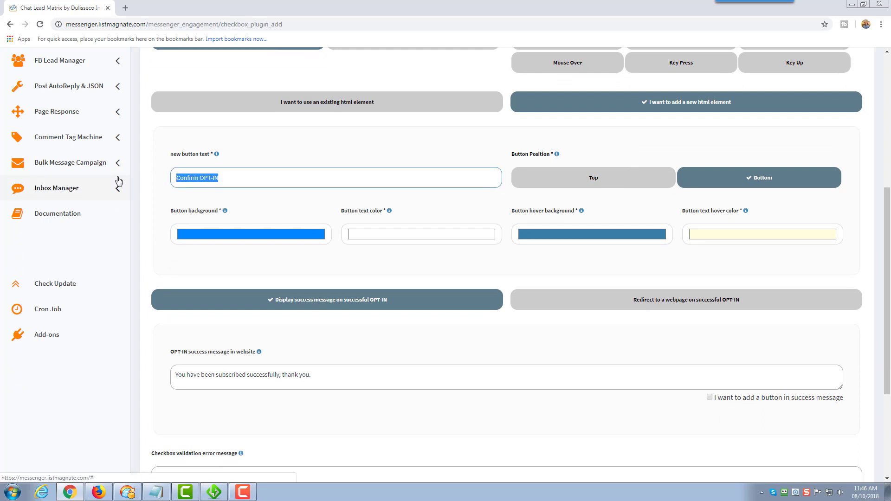
type("C")
type("tart Conversation")
type(" He")
type("re")
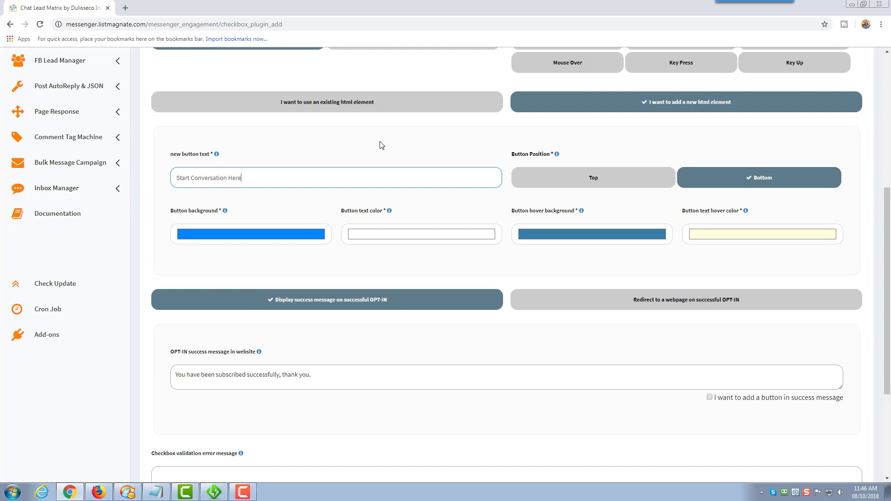
left_click(381, 145)
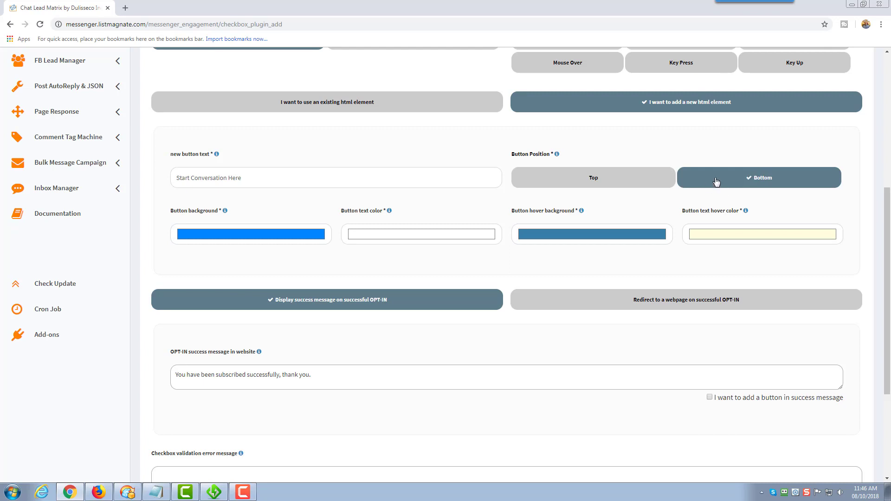
Try the Top button position, and set it back to Bottom.
left_click(599, 180)
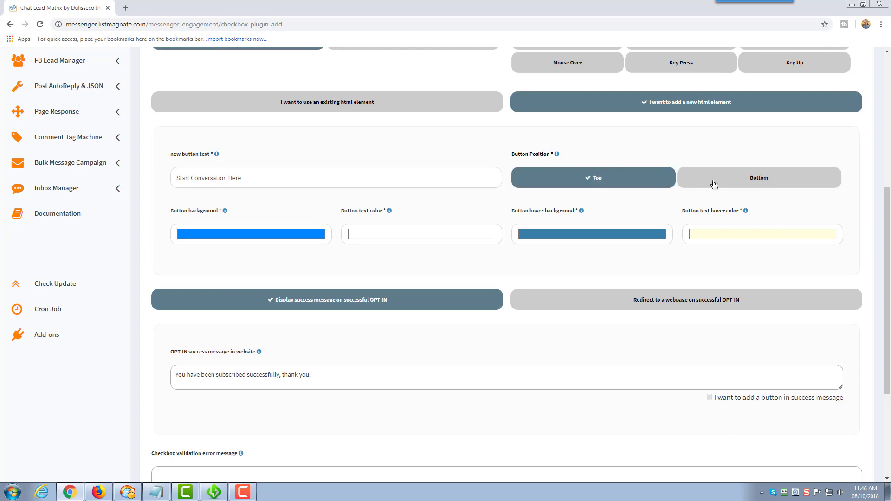
left_click(713, 182)
scroll(578, 176, "down", 1)
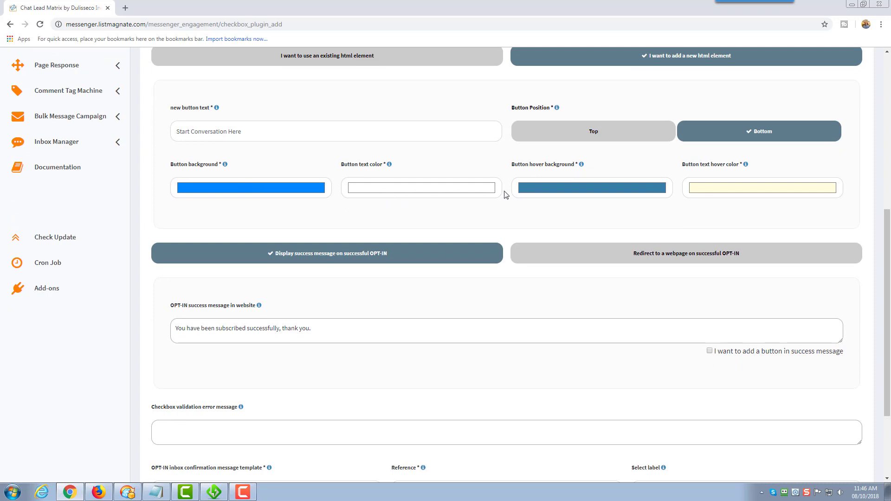
Review the new button's text and colors, the opt-in success message and the remaining plugin options.
scroll(533, 206, "down", 1)
scroll(533, 206, "down", 2)
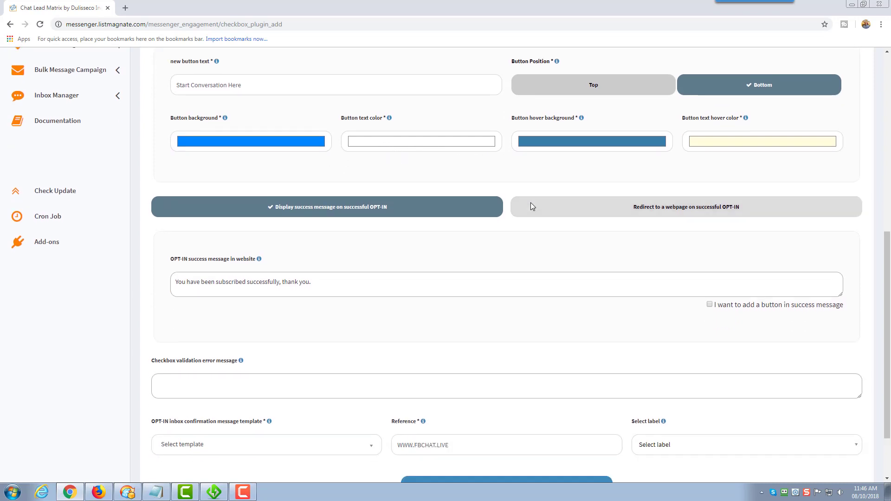
scroll(533, 206, "up", 2)
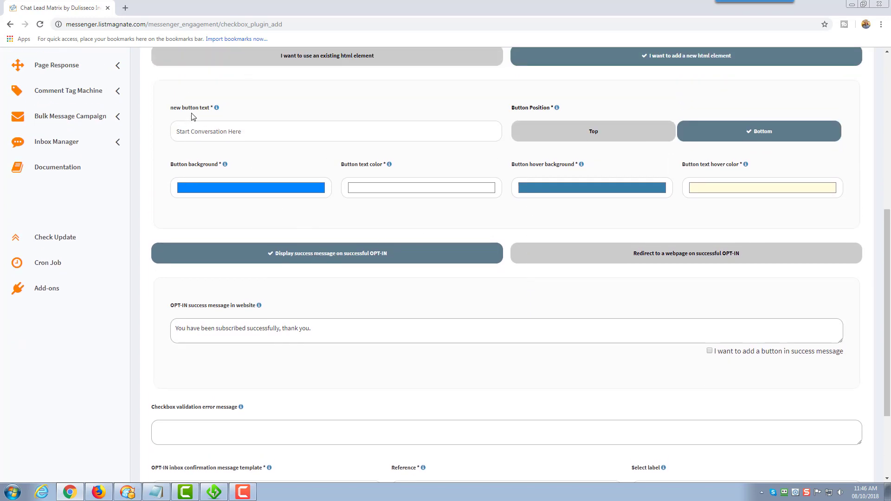
triple_click(249, 135)
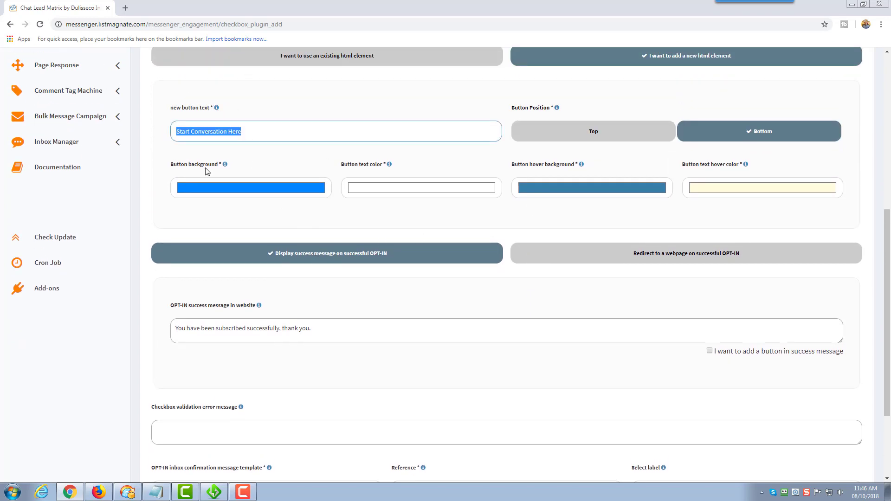
scroll(377, 232, "down", 1)
left_click(380, 233)
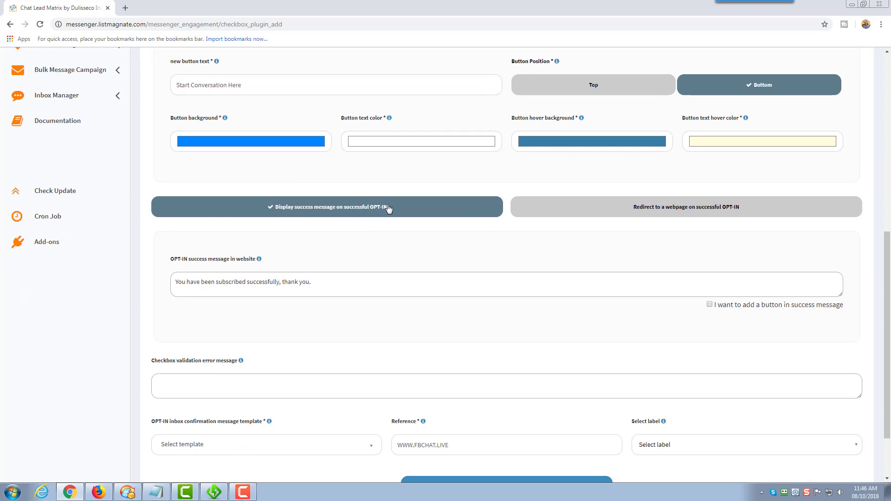
left_click_drag(331, 280, 167, 279)
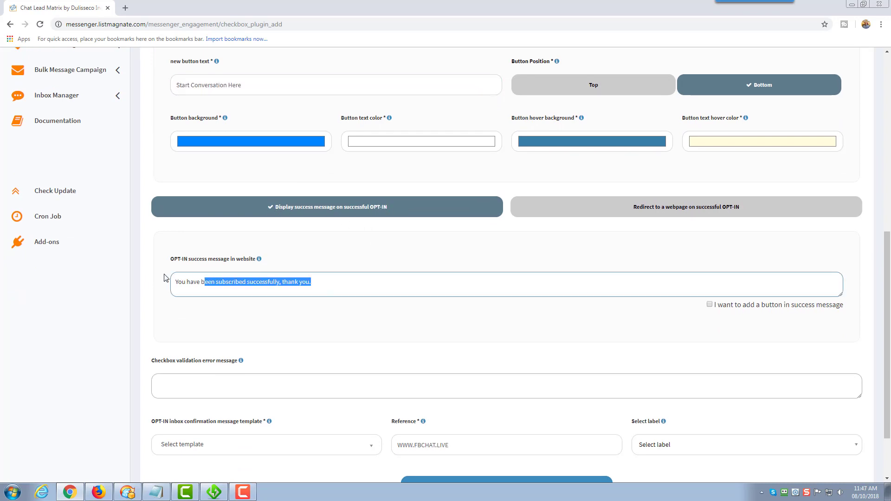
left_click(297, 267)
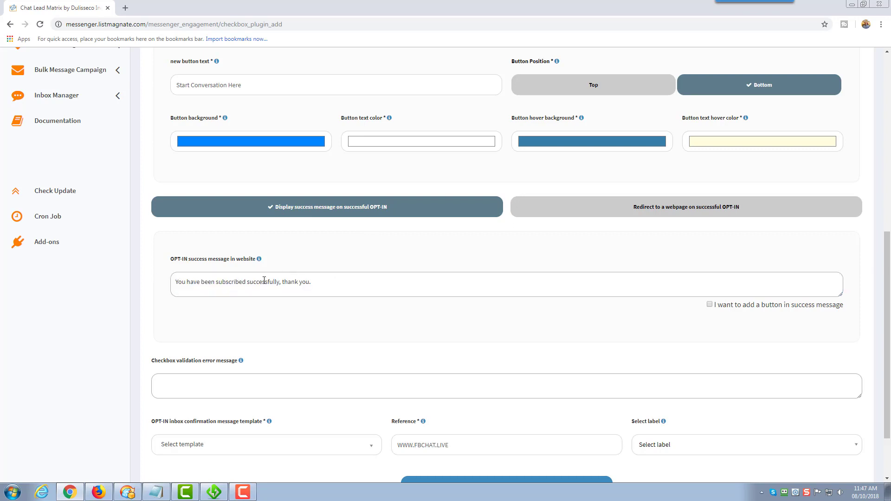
scroll(284, 265, "up", 1)
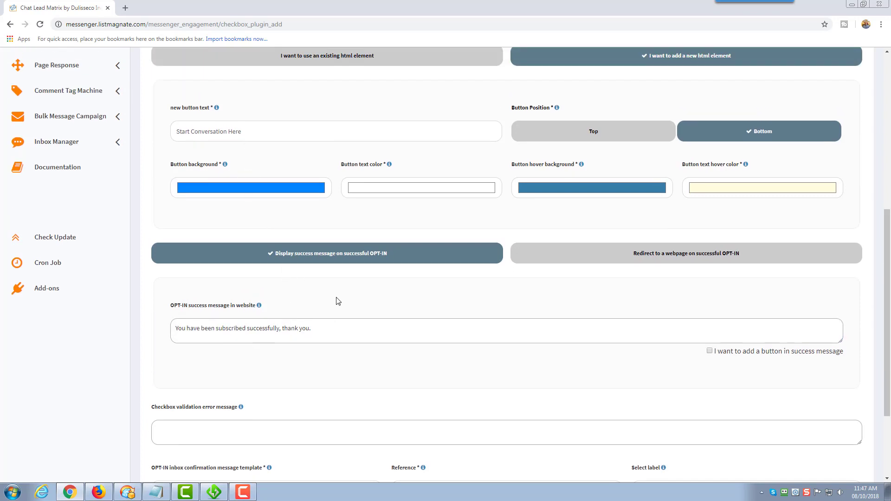
scroll(341, 300, "down", 1)
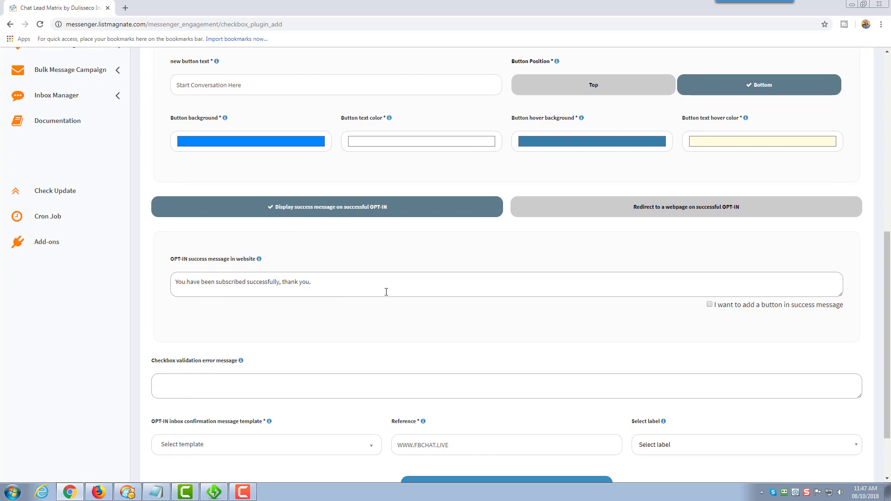
scroll(641, 267, "down", 1)
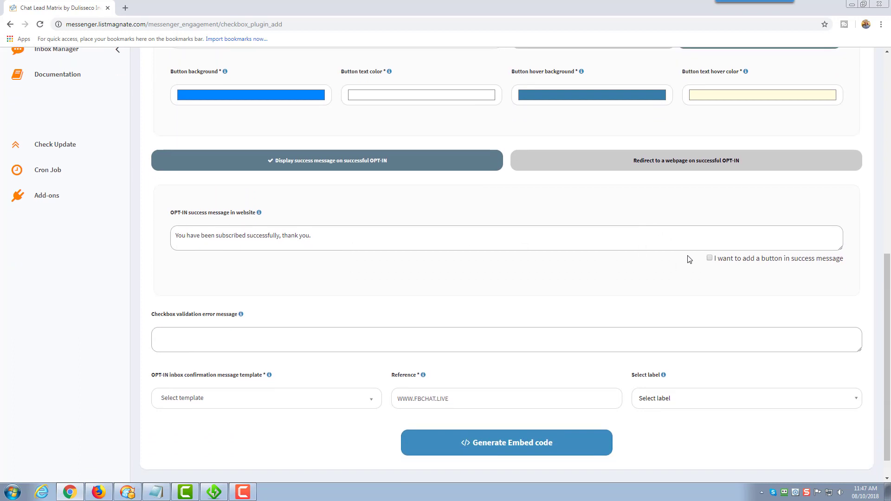
Try adding a button with the text "Go to Messenger Now" to the opt-in success message, and remove it again.
left_click(709, 258)
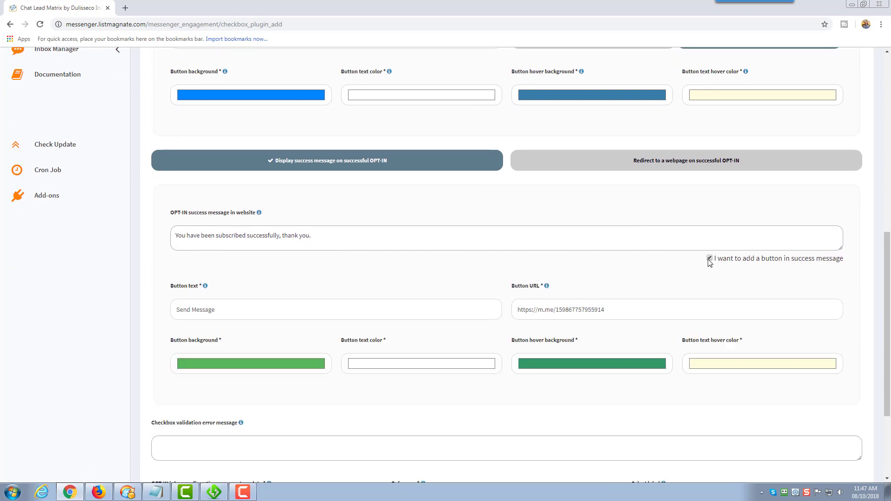
left_click_drag(312, 239, 265, 237)
left_click(344, 238)
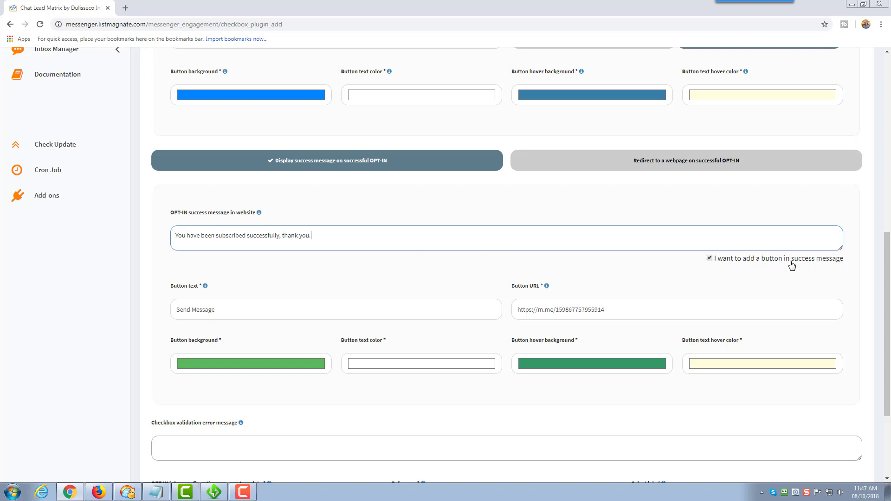
scroll(274, 251, "down", 1)
left_click_drag(234, 262, 147, 262)
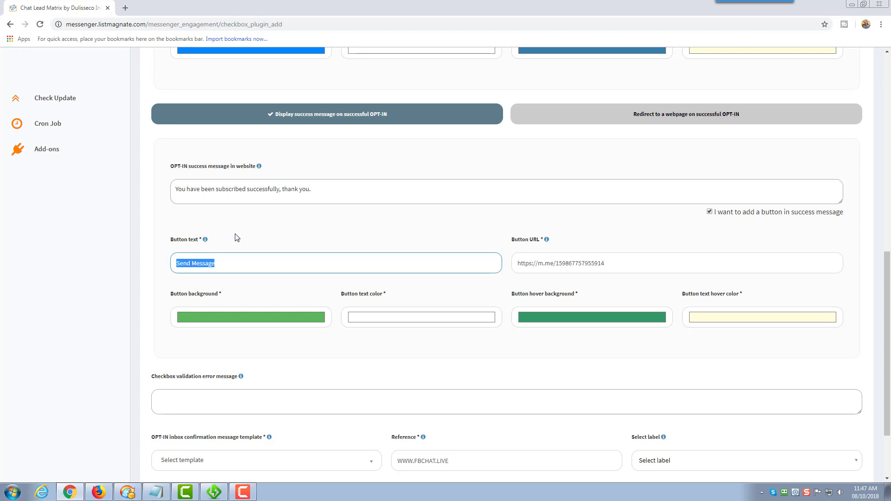
type("Go to")
left_click_drag(607, 264, 509, 264)
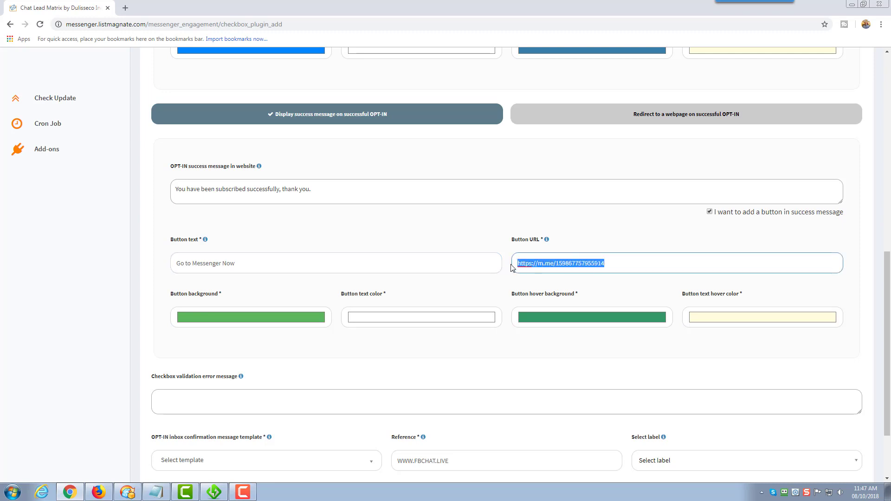
left_click(476, 238)
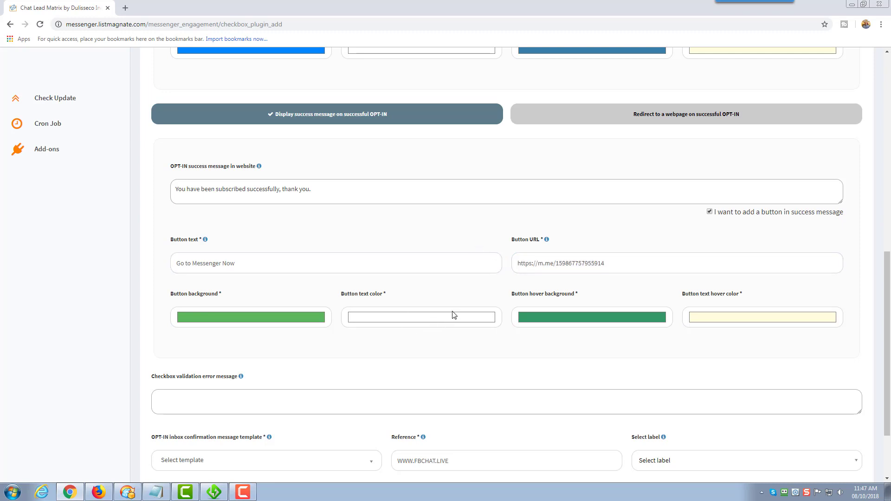
scroll(472, 315, "up", 2)
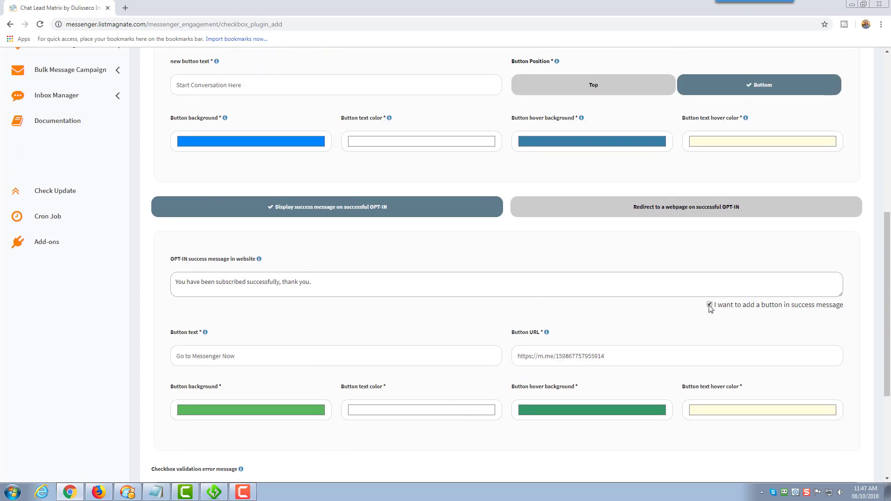
left_click(710, 306)
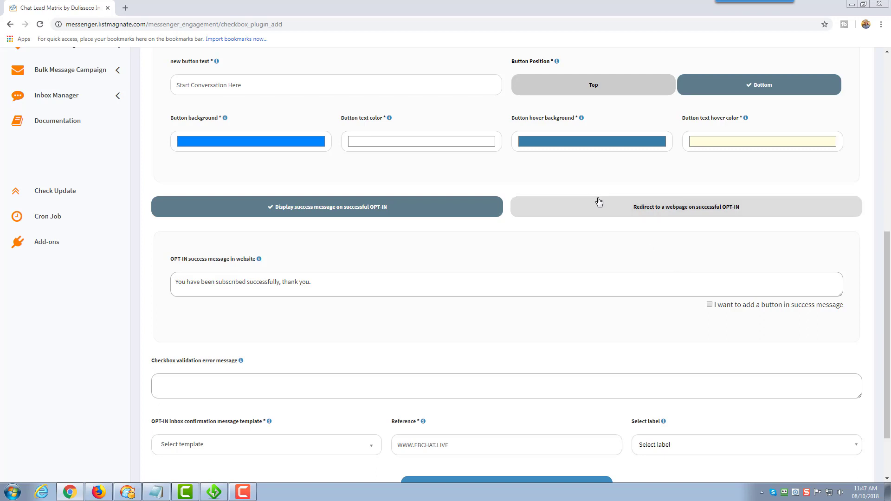
Set the plugin to redirect to a webpage on successful opt-in instead of displaying a success message.
left_click(686, 213)
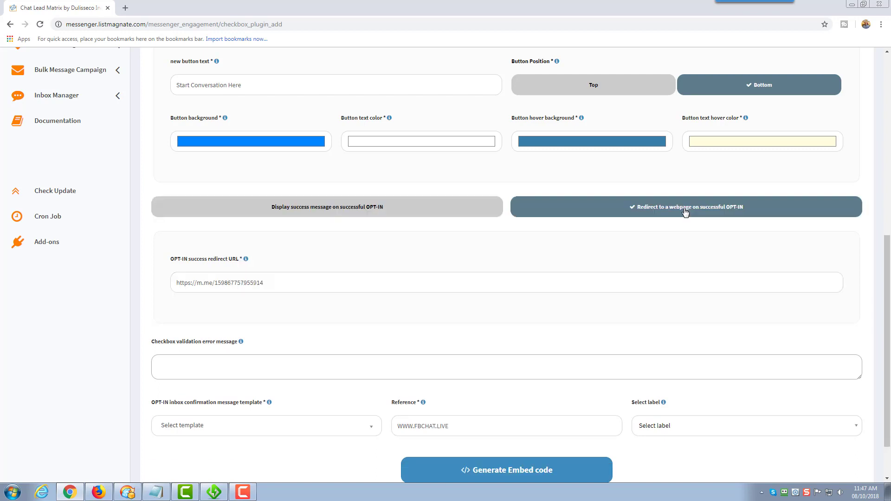
scroll(578, 273, "up", 2)
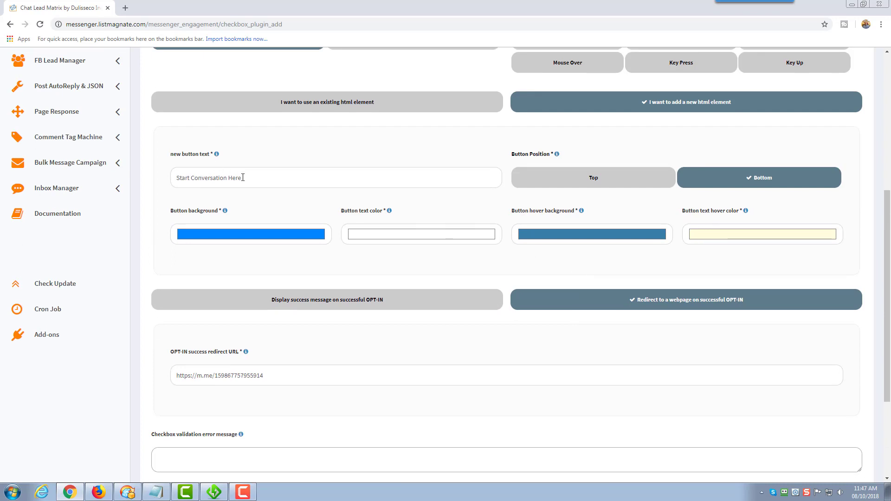
left_click_drag(242, 177, 167, 178)
left_click(284, 146)
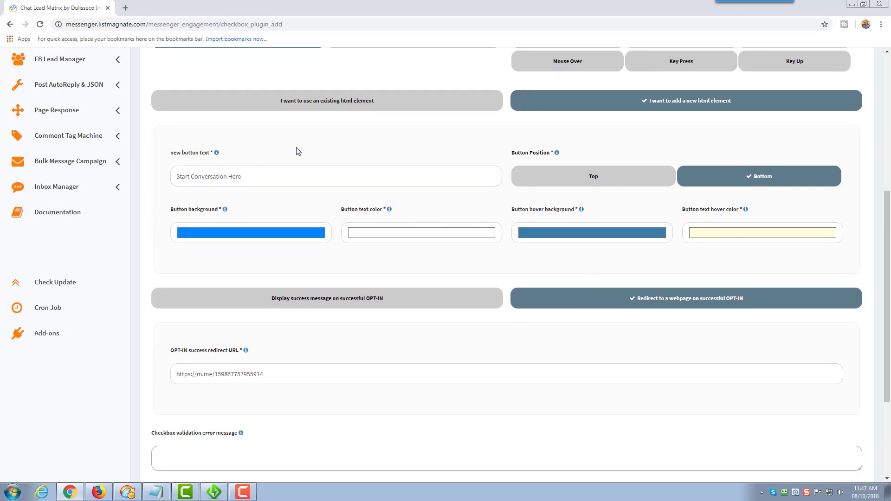
Review the opt-in success redirect URL together with the new button's text, position and colors.
scroll(297, 151, "down", 3)
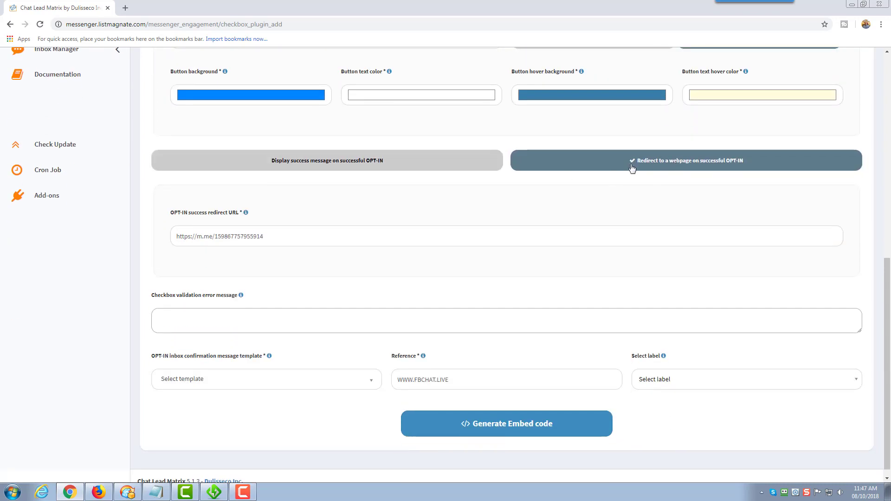
left_click_drag(302, 238, 168, 239)
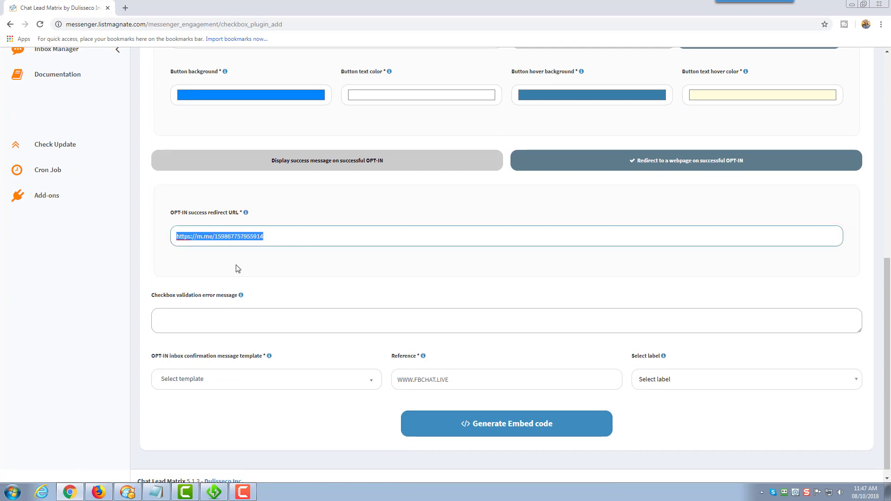
scroll(529, 191, "up", 1)
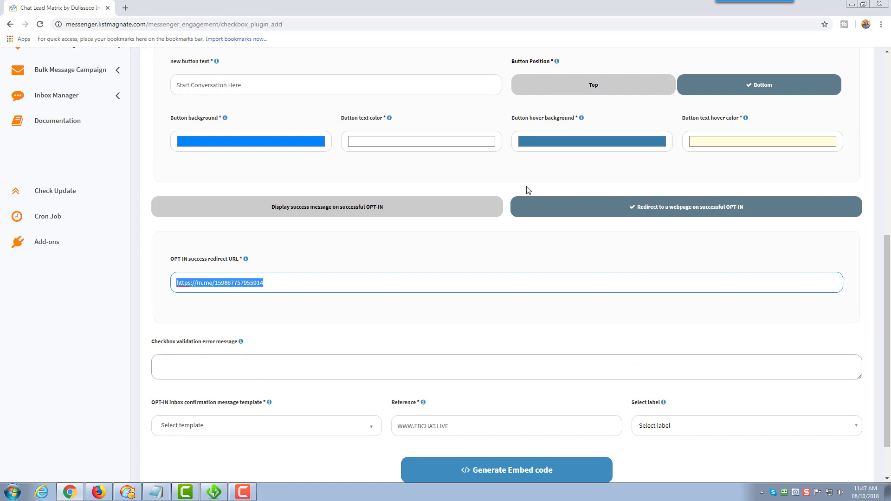
scroll(400, 193, "up", 1)
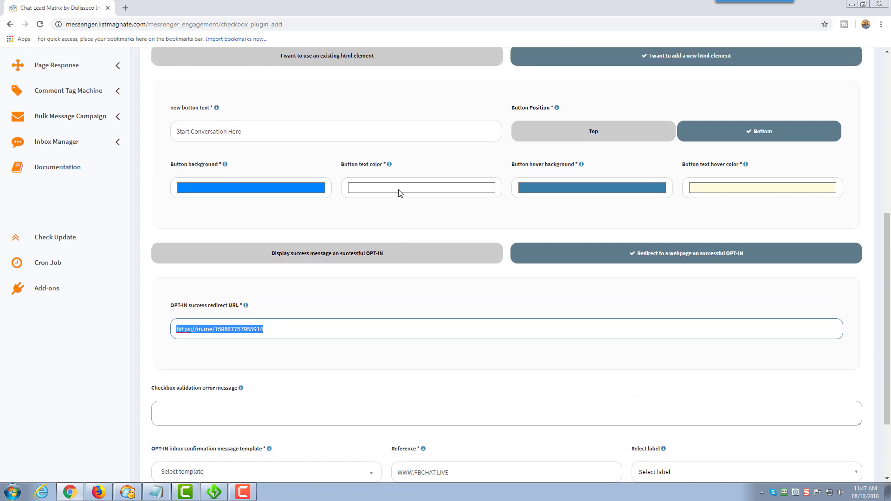
scroll(400, 193, "down", 2)
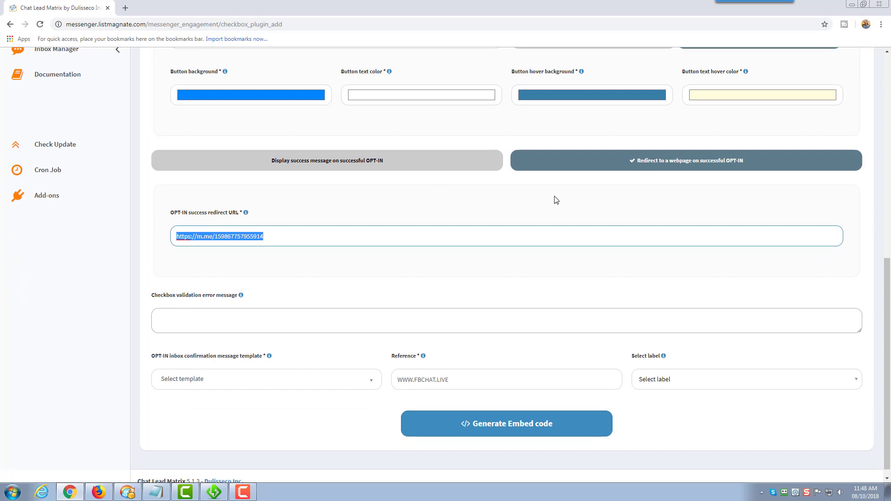
Switch the opt-in action to displaying a success message and add a "Go to Messenger Now" button that links to the page's Messenger URL.
left_click(380, 162)
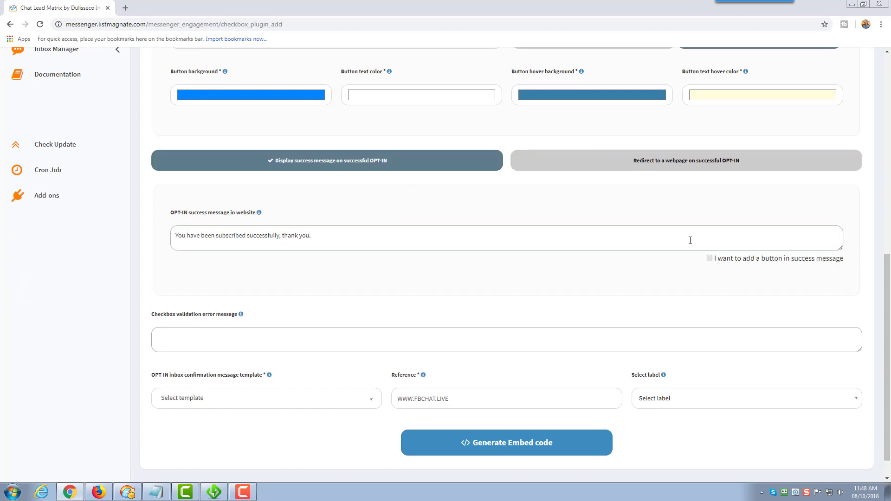
left_click(710, 258)
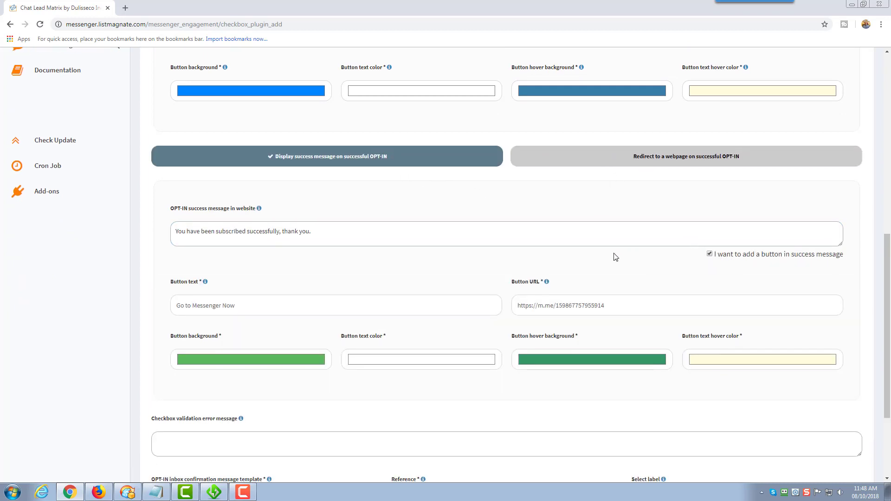
scroll(582, 227, "down", 2)
left_click_drag(613, 219, 504, 217)
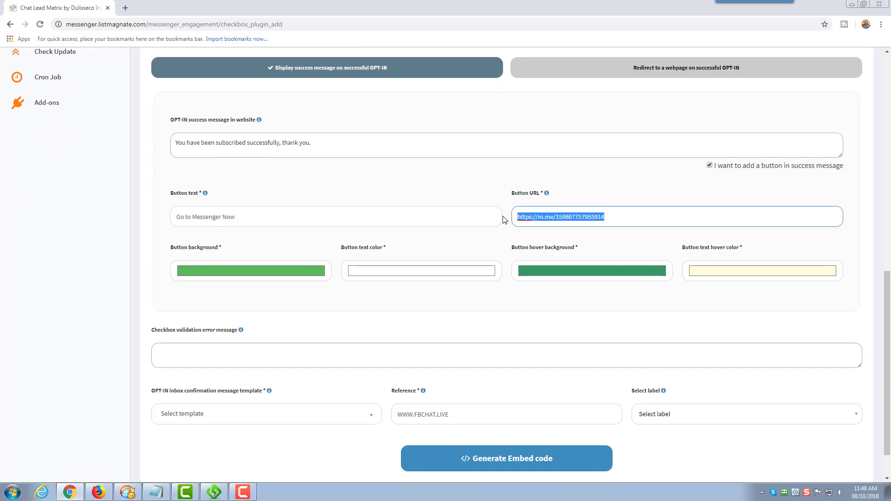
left_click(447, 185)
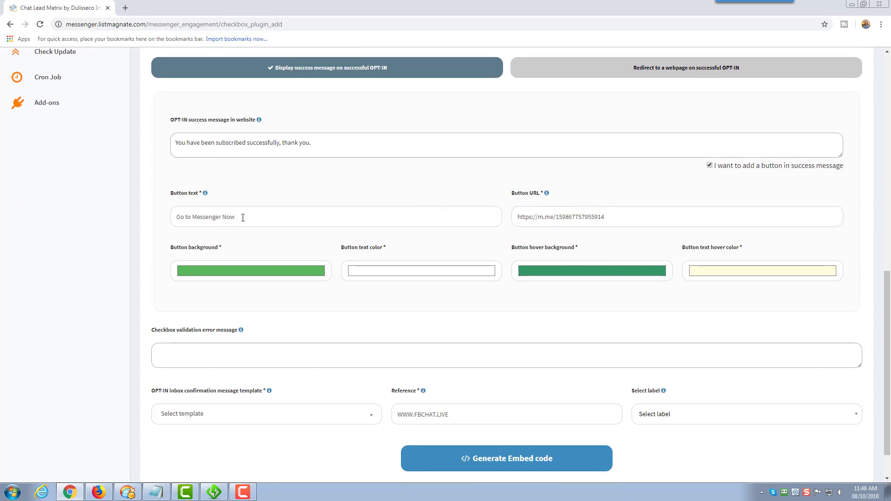
left_click_drag(237, 217, 192, 217)
left_click(293, 193)
Set the checkbox validation error message to "Oops, you forgot to select the checkbox. Please do so now.".
scroll(297, 193, "down", 1)
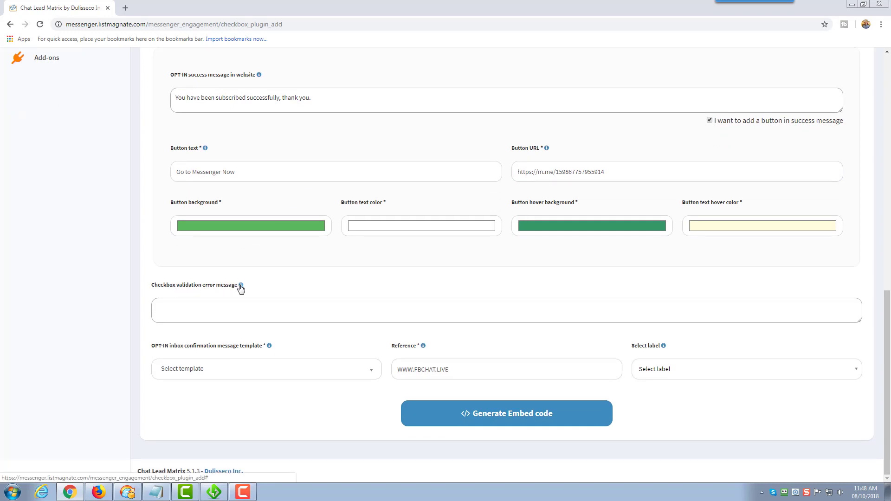
left_click(238, 303)
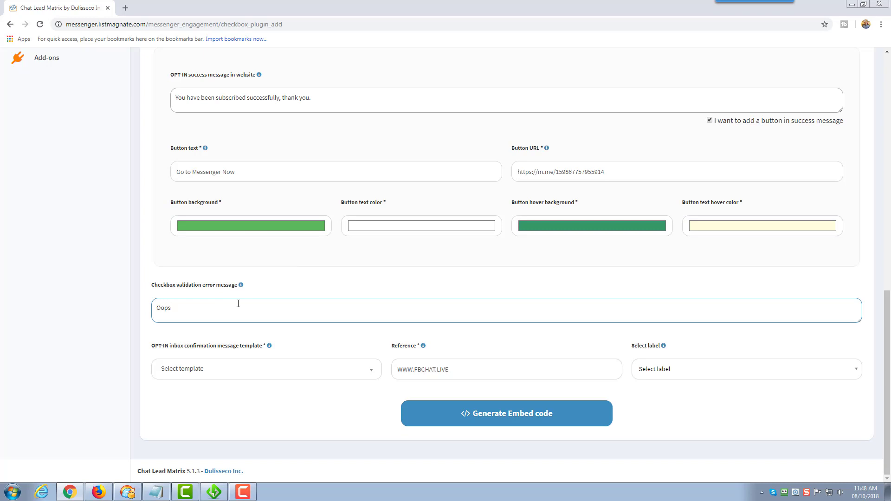
type("Oops, you forgot to select the checkbox. Please do so now.")
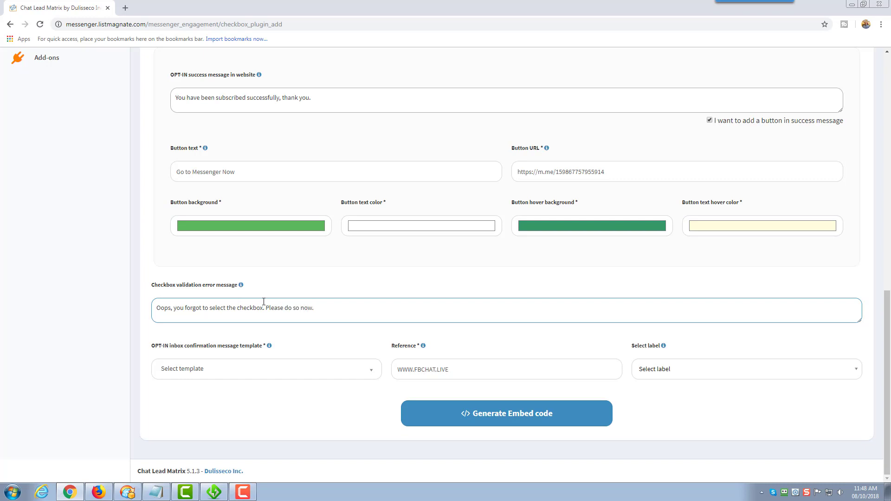
Choose FB Chat Live Default Message [fbchatlive-default-1] as confirmation template, set the reference to fblivehome, and leave the label unselected.
left_click(342, 370)
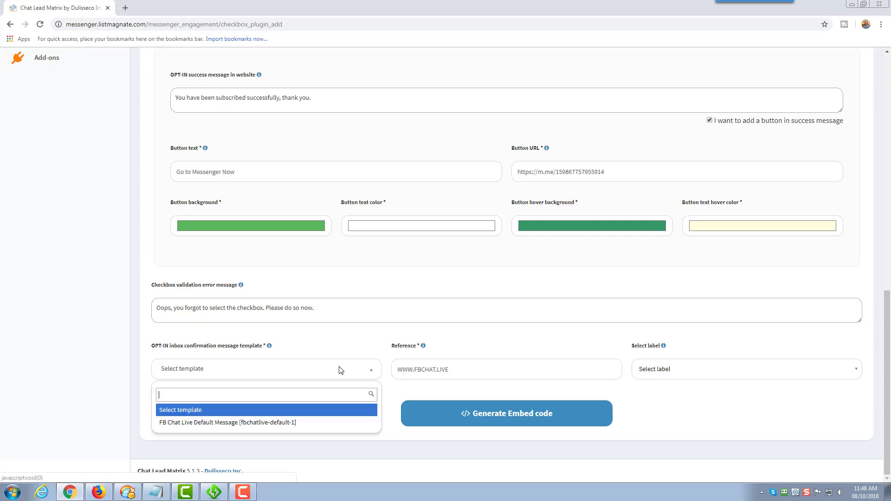
left_click(280, 423)
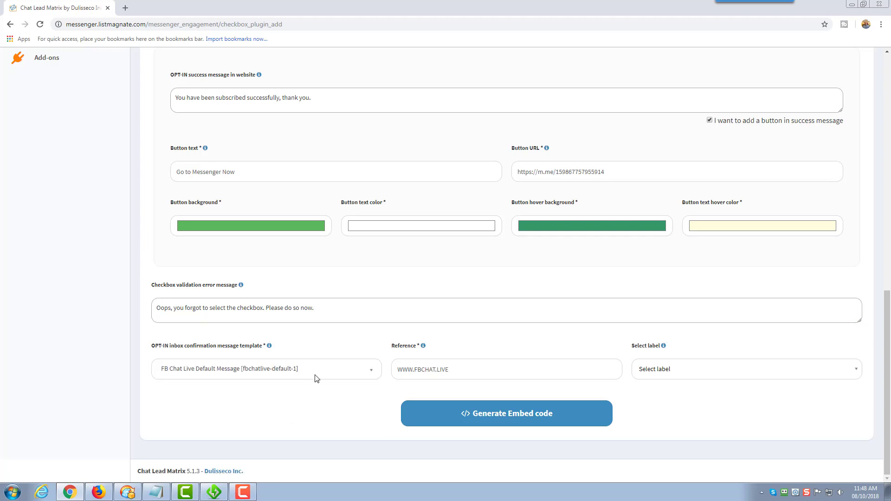
left_click(436, 365)
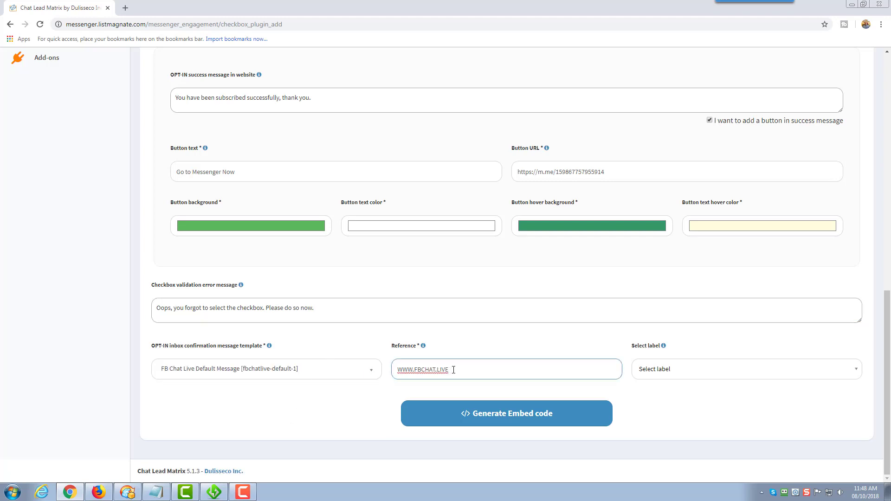
left_click_drag(454, 370, 386, 375)
type("f")
type("blivepage")
left_click(661, 377)
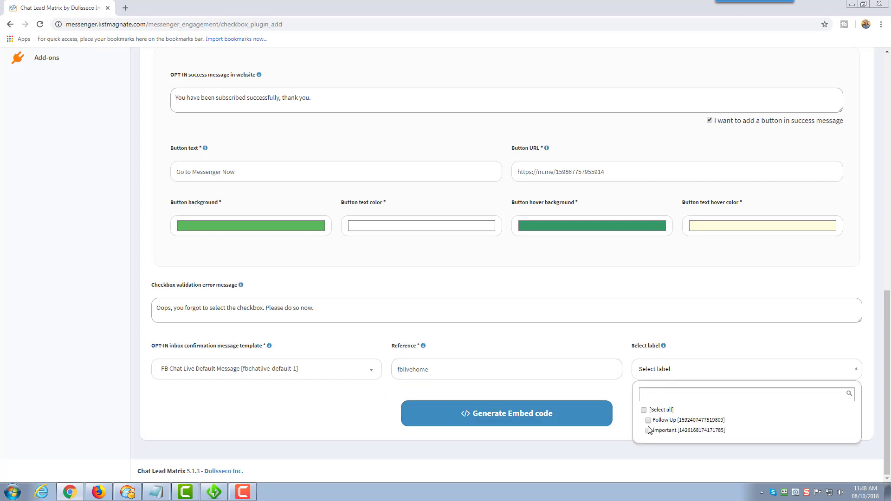
left_click(702, 352)
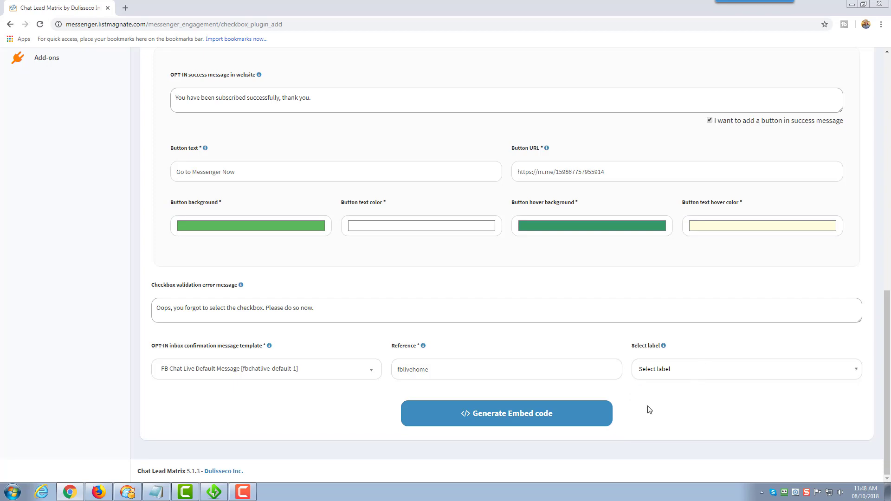
Generate the checkbox plugin's embed code and copy the whole snippet.
scroll(622, 418, "up", 8)
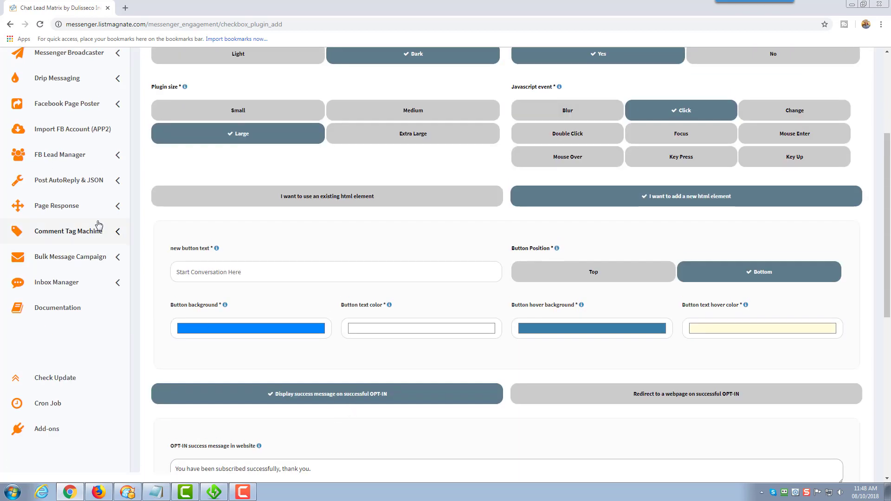
scroll(107, 181, "up", 2)
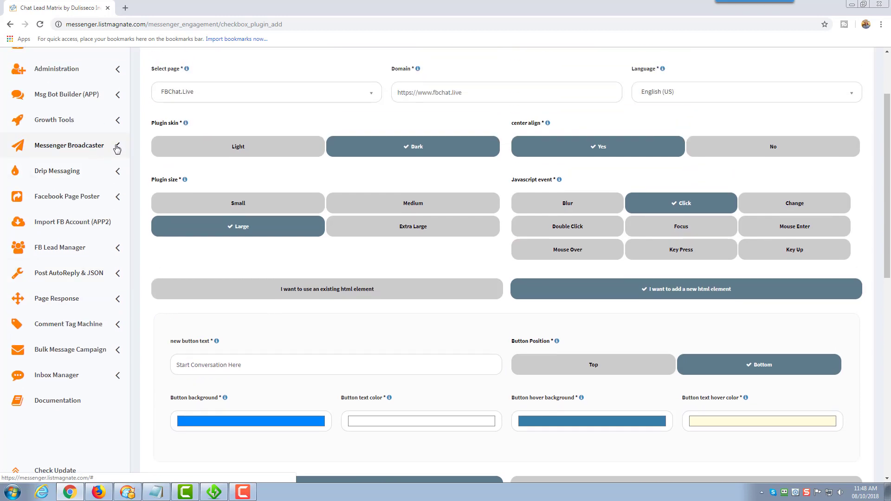
scroll(335, 355, "down", 10)
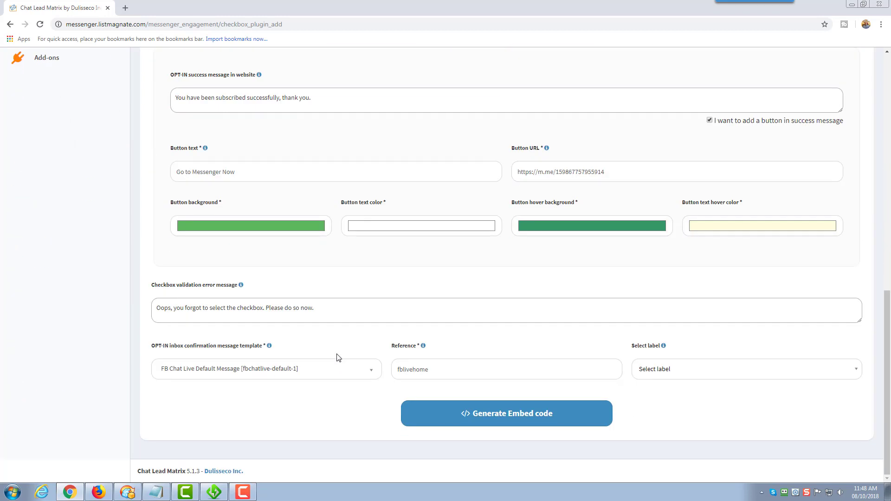
left_click(511, 418)
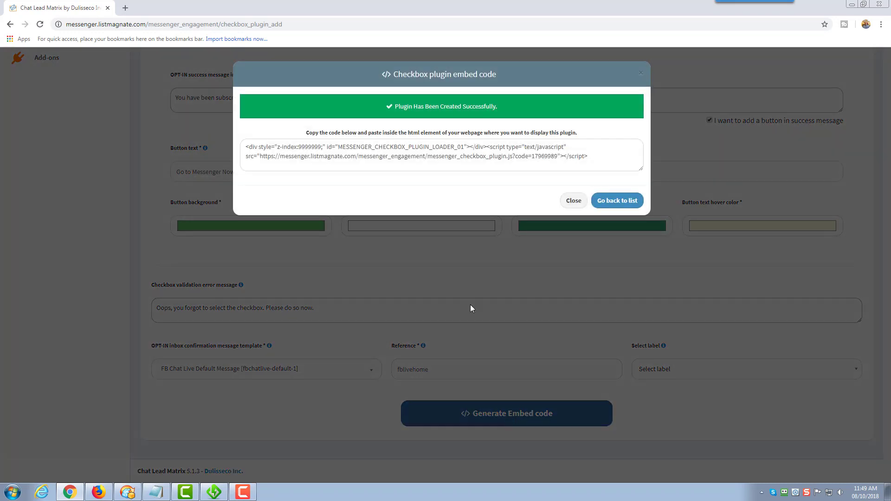
left_click_drag(591, 163, 235, 137)
key("ctrl+c")
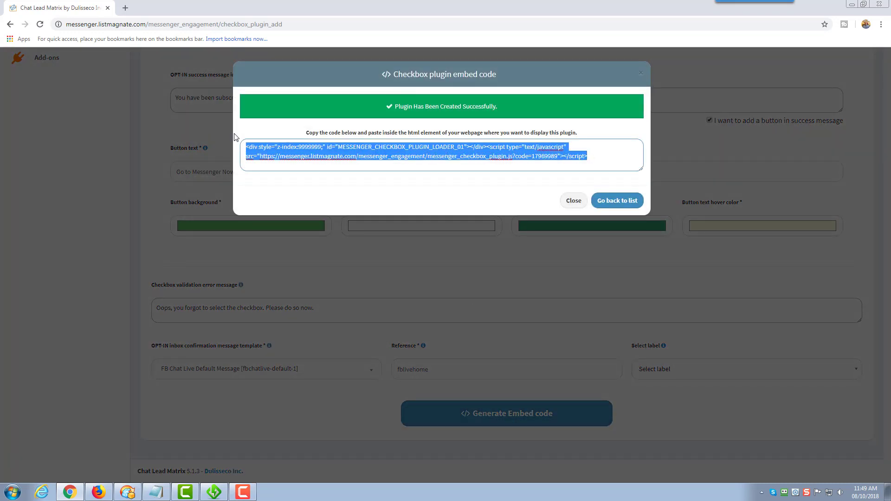
Switch to Firefox and open the fbchat.live home page in the WordPress editor, showing its source as text.
left_click(103, 493)
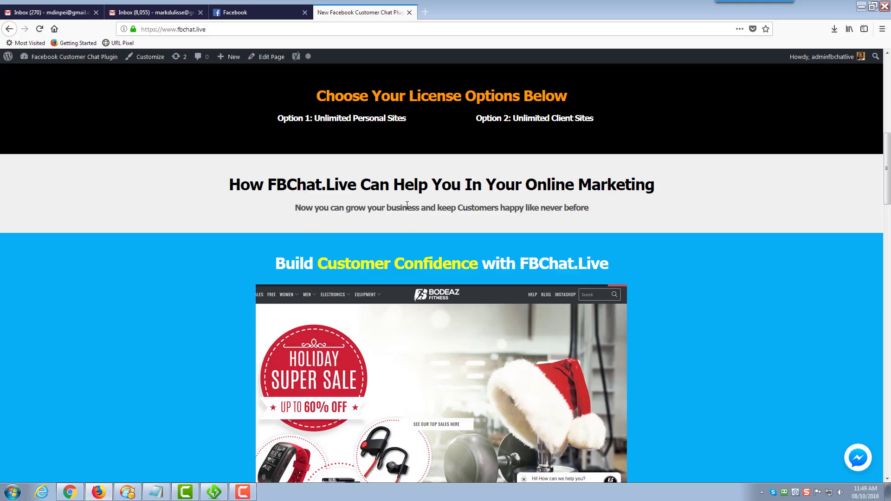
scroll(184, 333, "up", 3)
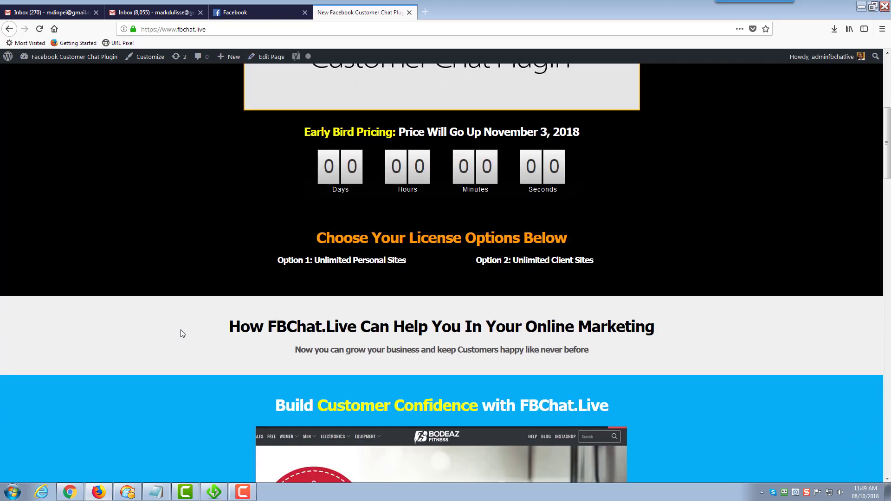
left_click_drag(249, 327, 405, 334)
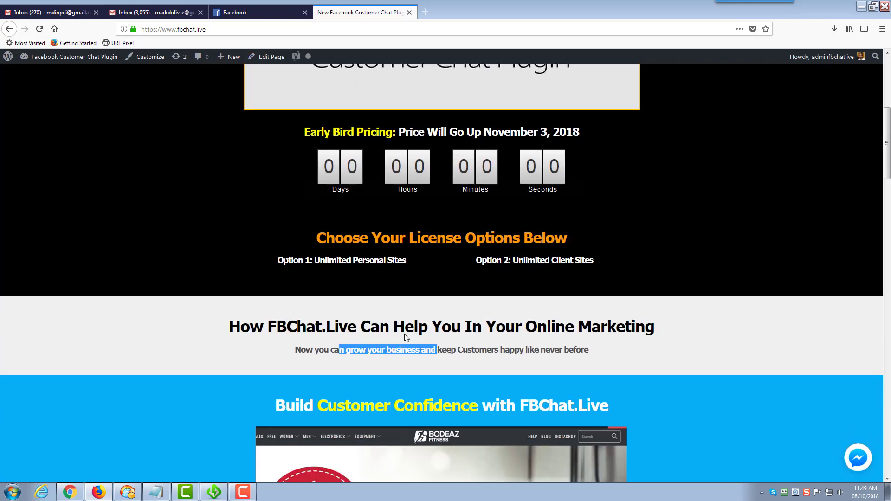
left_click(266, 57)
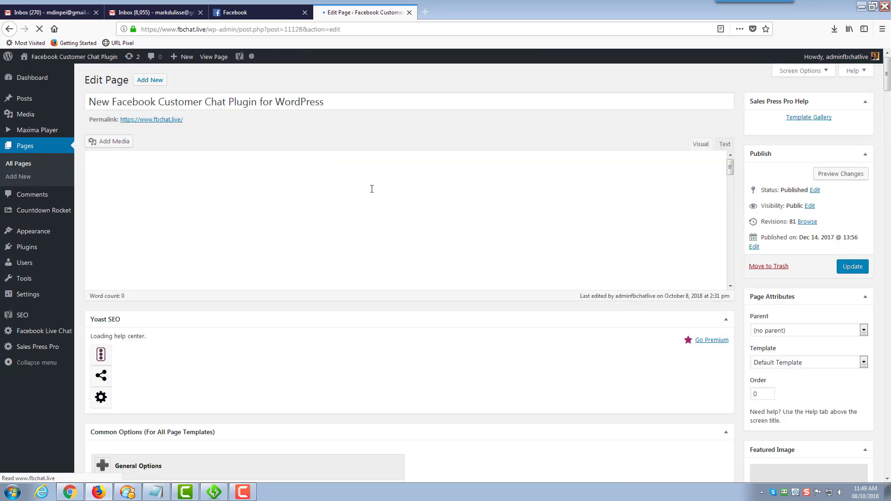
left_click(726, 144)
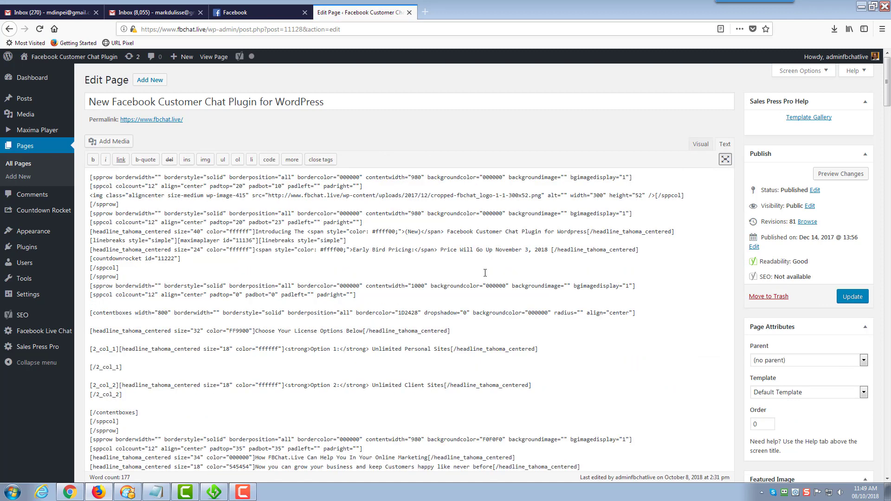
Insert the copied embed code inside <center> tags on a new line below the "Now you can grow your business" headline.
scroll(485, 273, "down", 3)
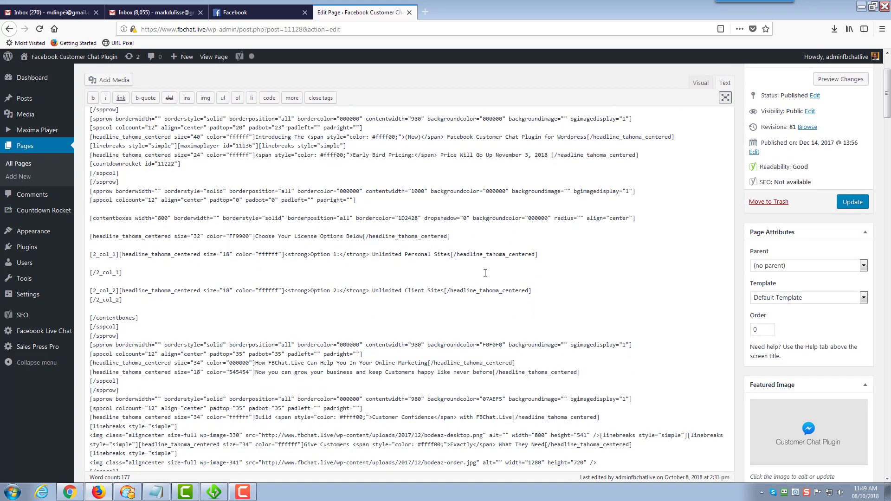
left_click_drag(266, 372, 328, 372)
left_click(294, 378)
key("Return")
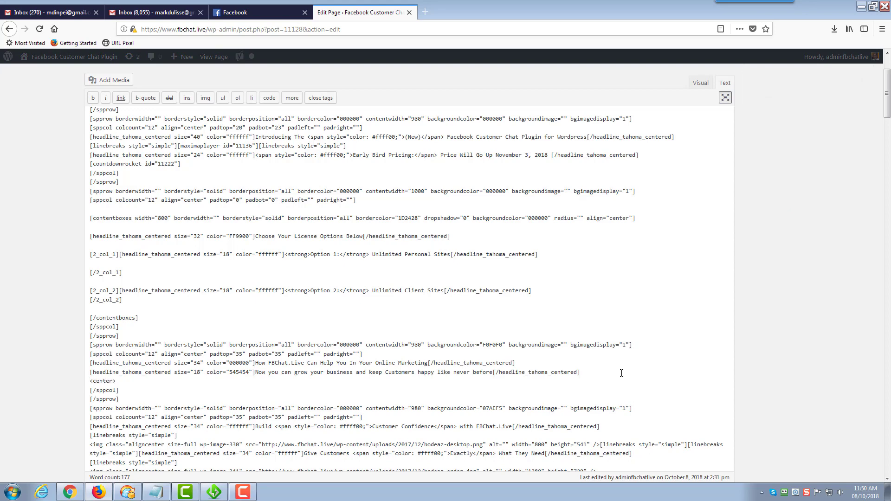
key("ctrl+v")
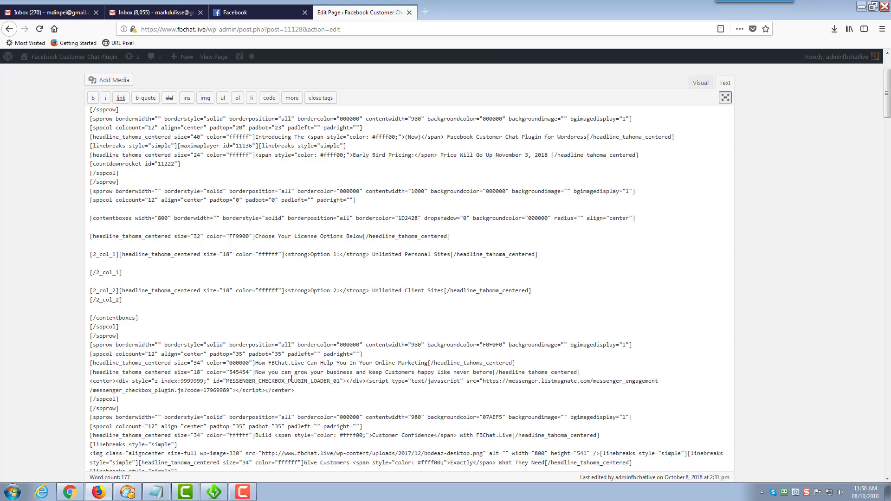
left_click_drag(296, 390, 94, 383)
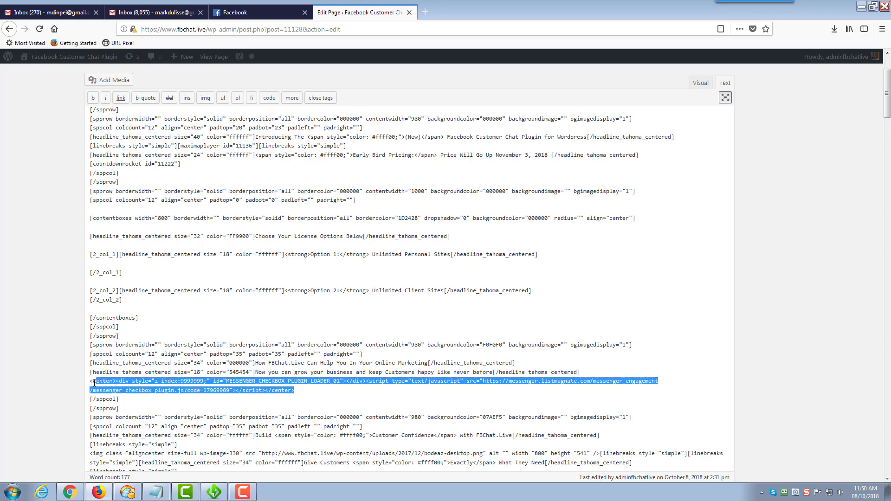
Update the page and view the live version at the section containing the Messenger checkbox and Start Conversation Here button.
scroll(427, 390, "up", 4)
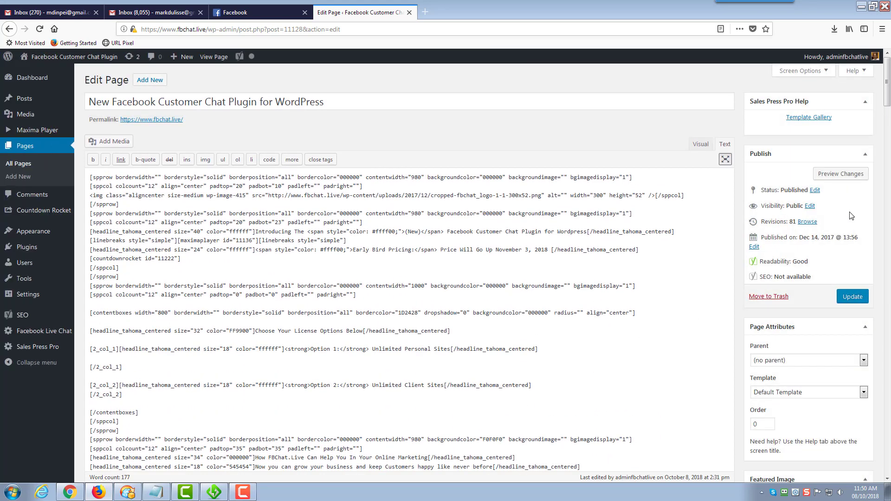
left_click(853, 300)
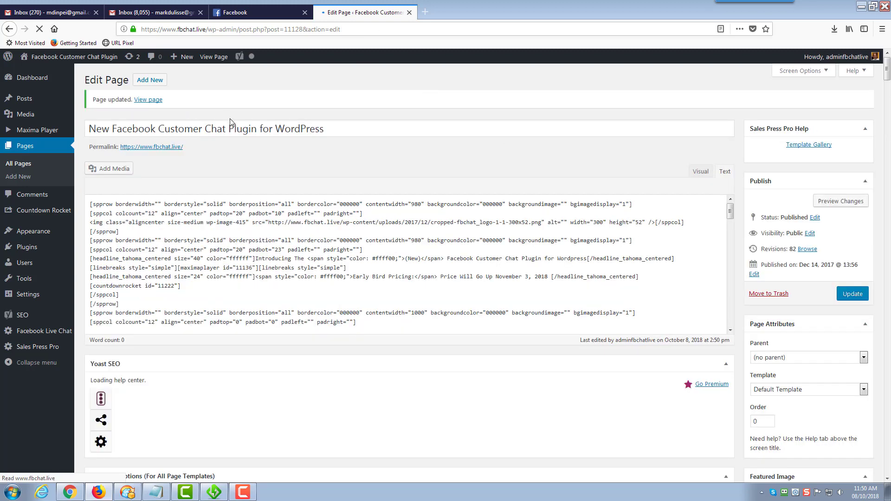
left_click(213, 57)
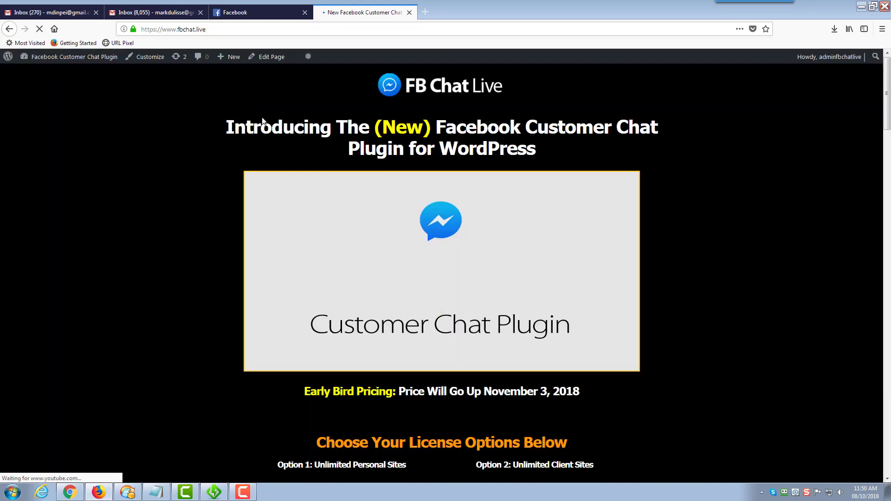
scroll(343, 244, "down", 2)
scroll(344, 243, "down", 6)
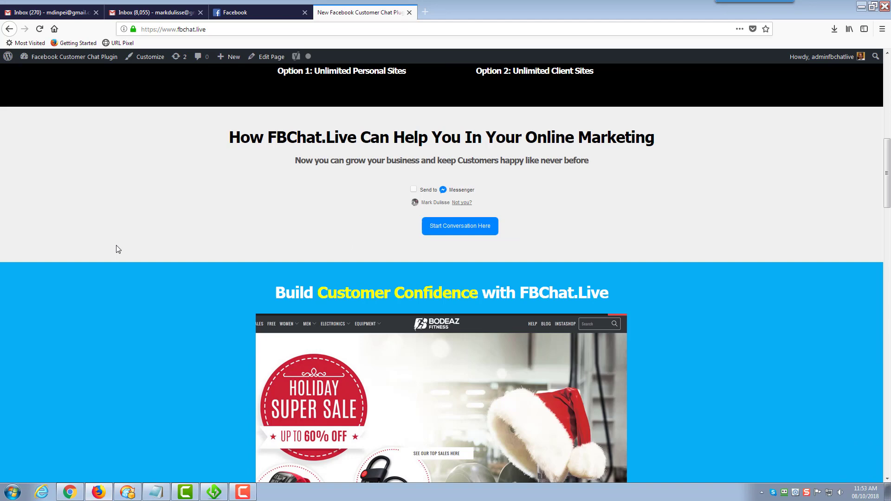
Test the opt-in on the live page by ticking the Send to Messenger checkbox and starting the conversation.
scroll(139, 229, "up", 1)
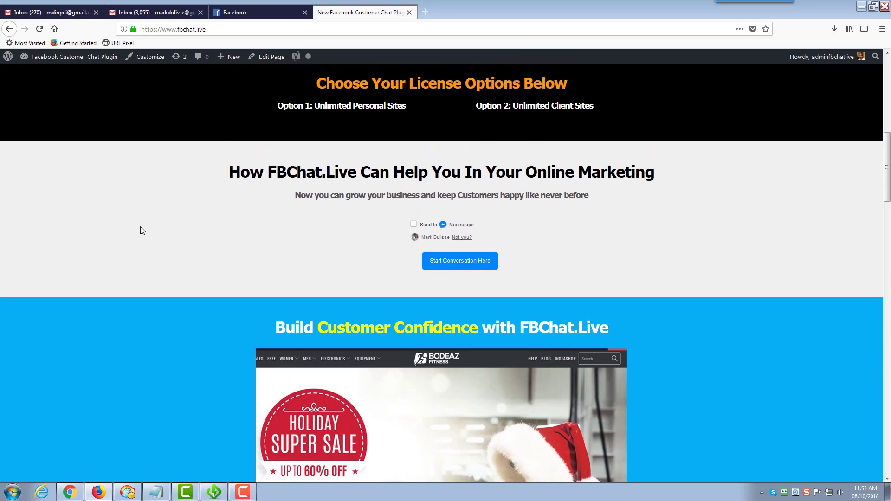
scroll(217, 231, "down", 1)
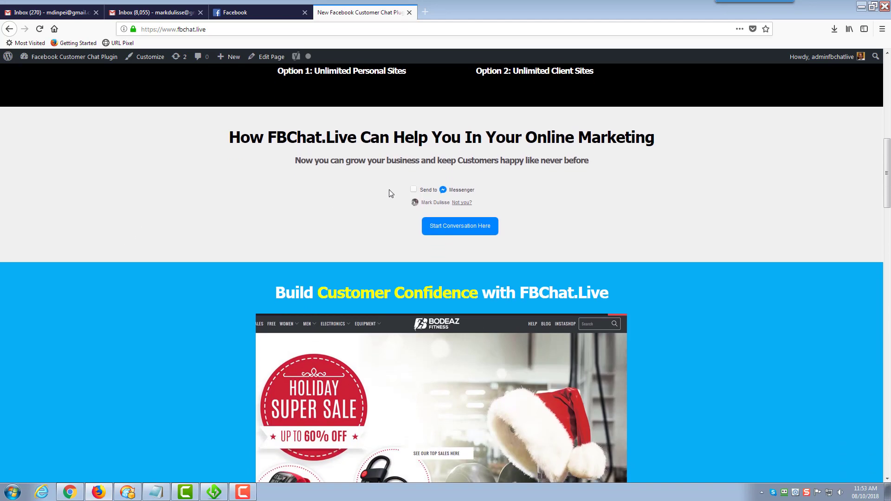
left_click(413, 191)
left_click(447, 227)
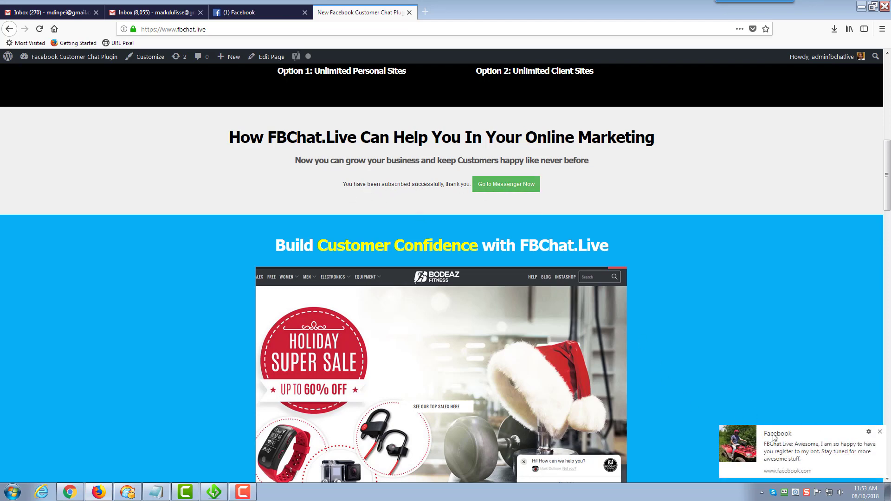
Go to Messenger from the success message, continue with the already recognised Facebook account, and highlight the bot's welcome message from FBChat.Live.
left_click(497, 188)
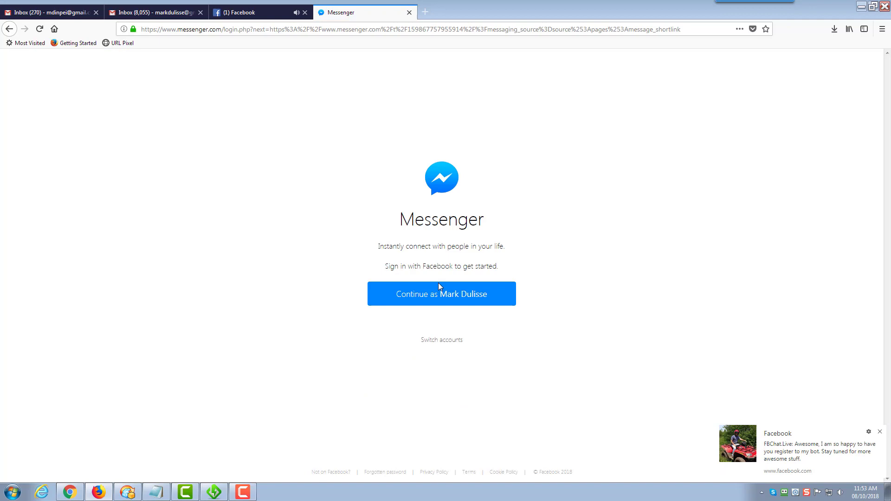
left_click(440, 288)
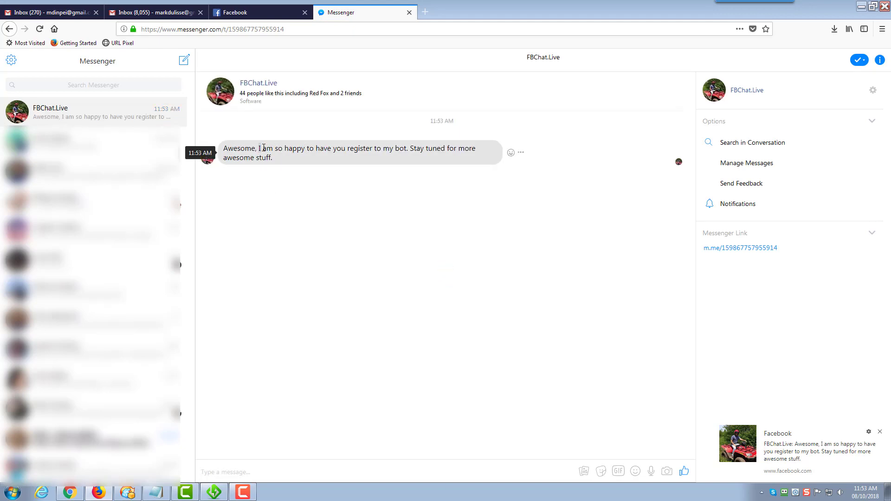
left_click_drag(259, 149, 302, 156)
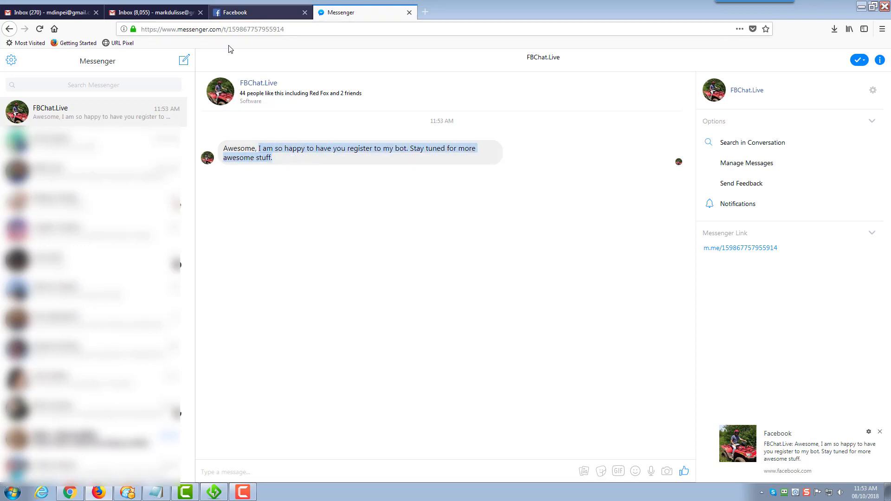
Switch to Chrome and open the Checkbox Plugin list under Growth Tools in Chat Lead Matrix.
mouse_move(78, 497)
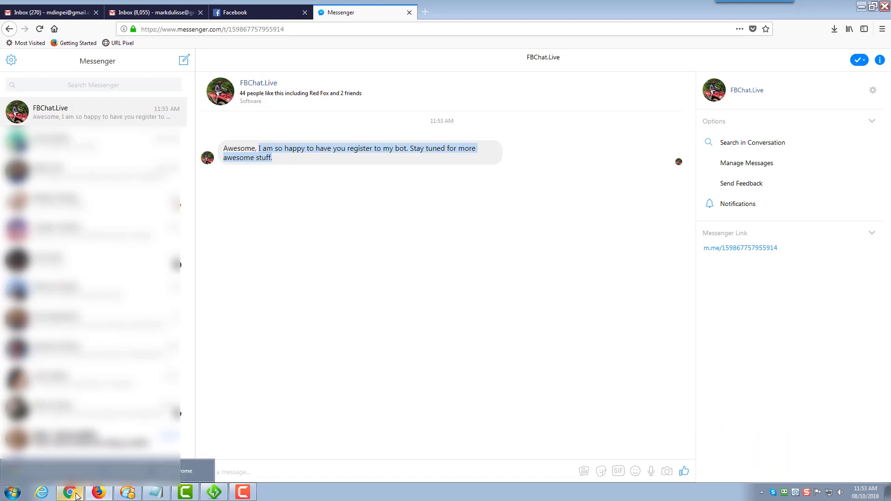
left_click(77, 496)
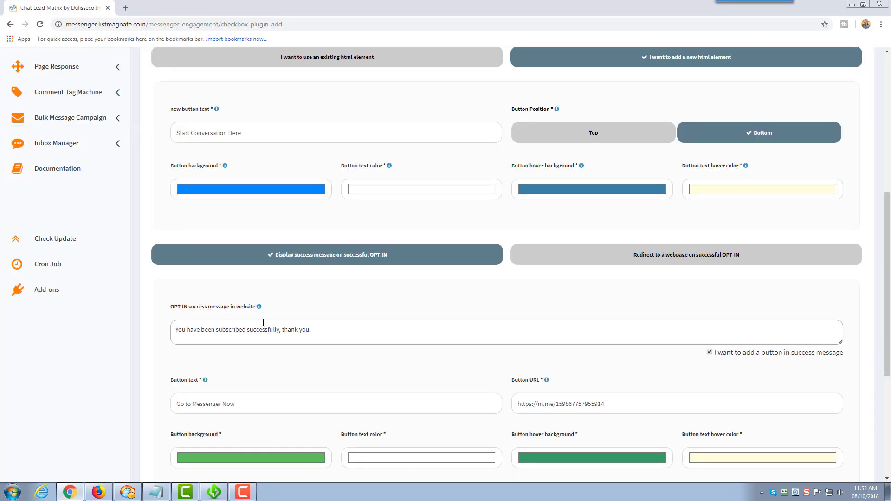
scroll(293, 330, "down", 4)
scroll(293, 335, "up", 10)
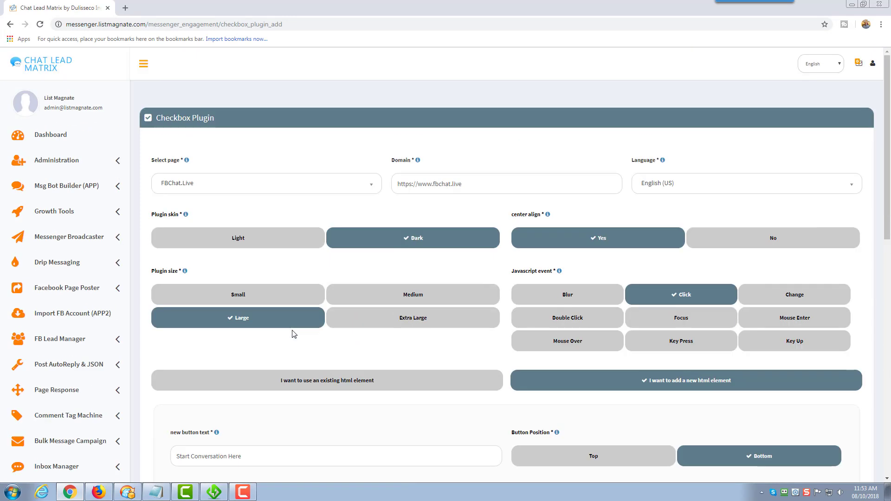
left_click(108, 215)
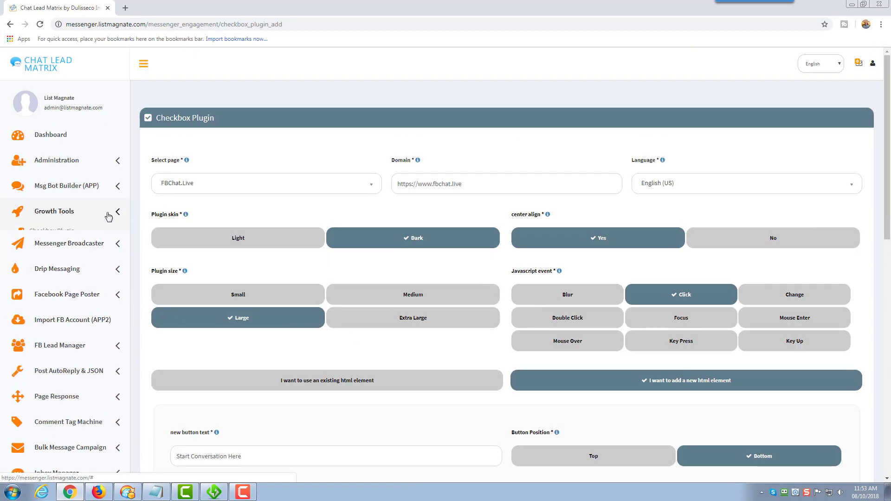
left_click(62, 232)
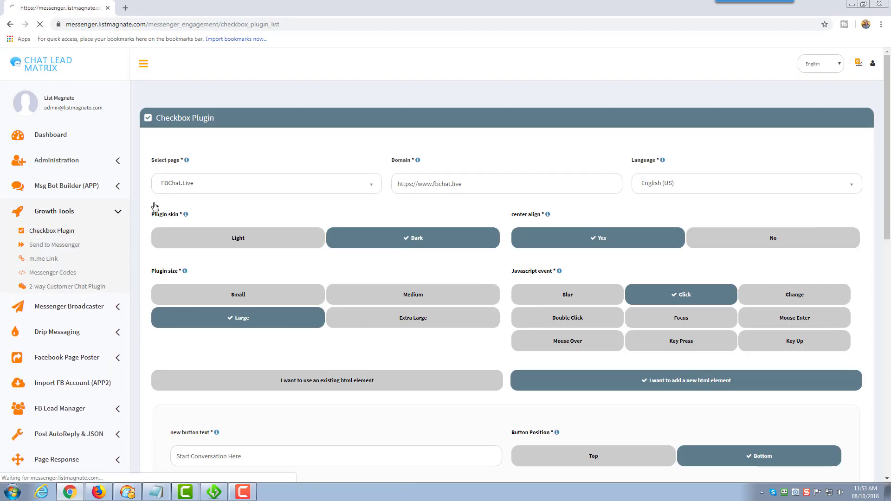